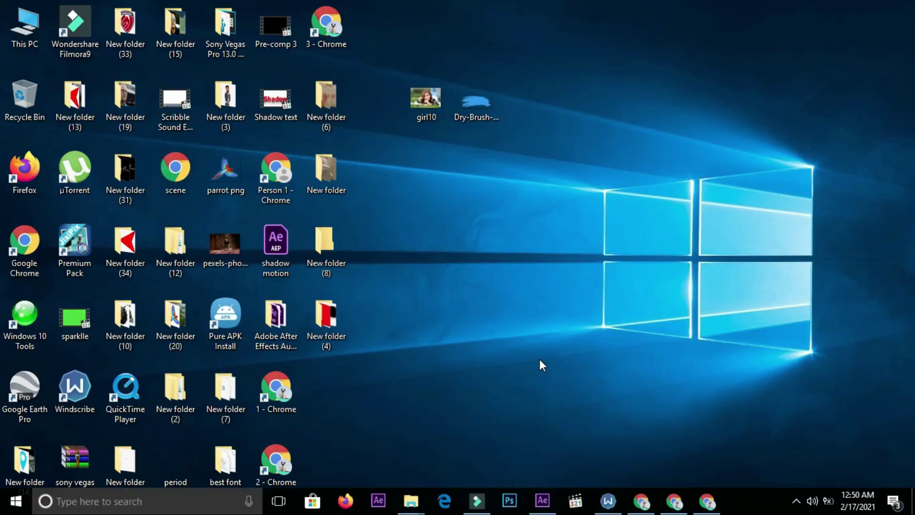
Create Comp 1 with the HDTV 1080 29.97 preset, 10 seconds long, on a white background.
{"action": "left_click", "coordinate": [539, 500]}
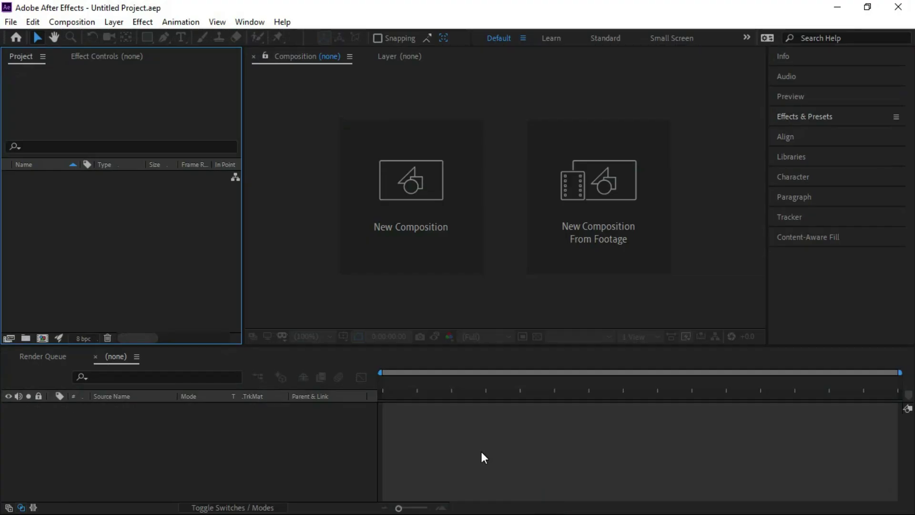
{"action": "left_click", "coordinate": [415, 239]}
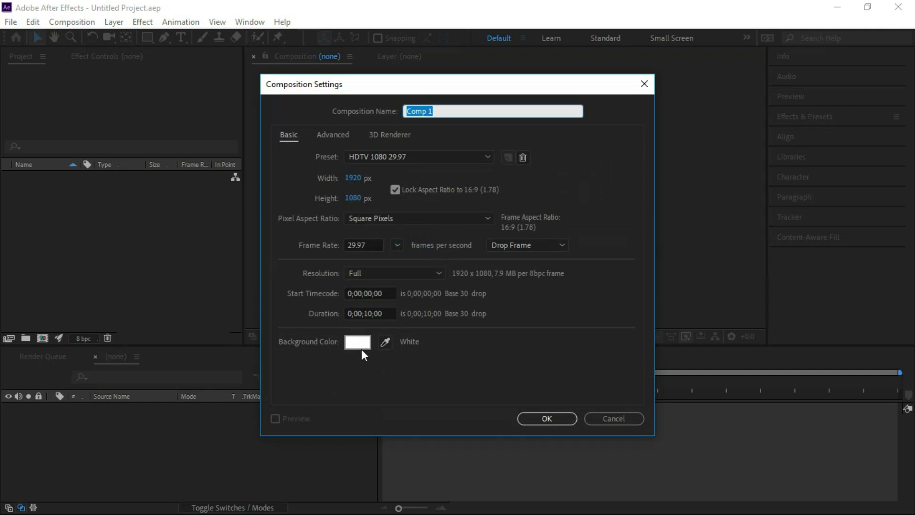
{"action": "left_click", "coordinate": [531, 415]}
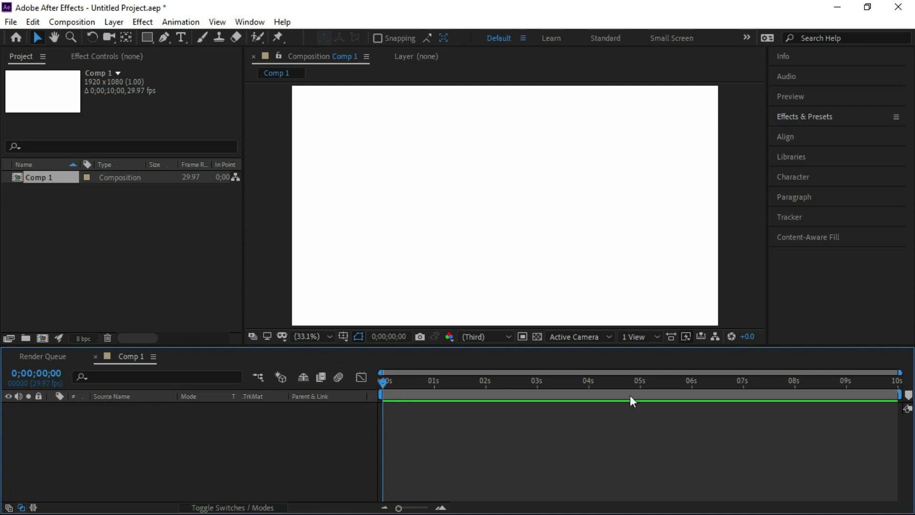
Import girl10.jpeg and the Dry-Brush stroke PNG from the desktop into the Project panel.
{"action": "left_click", "coordinate": [841, 10]}
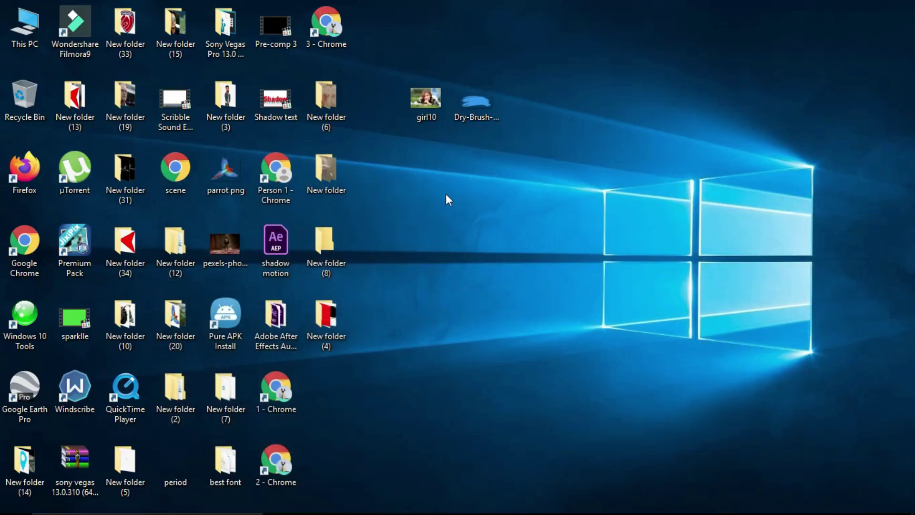
{"action": "left_click", "coordinate": [431, 107]}
{"action": "left_click", "coordinate": [475, 107], "text": "ctrl"}
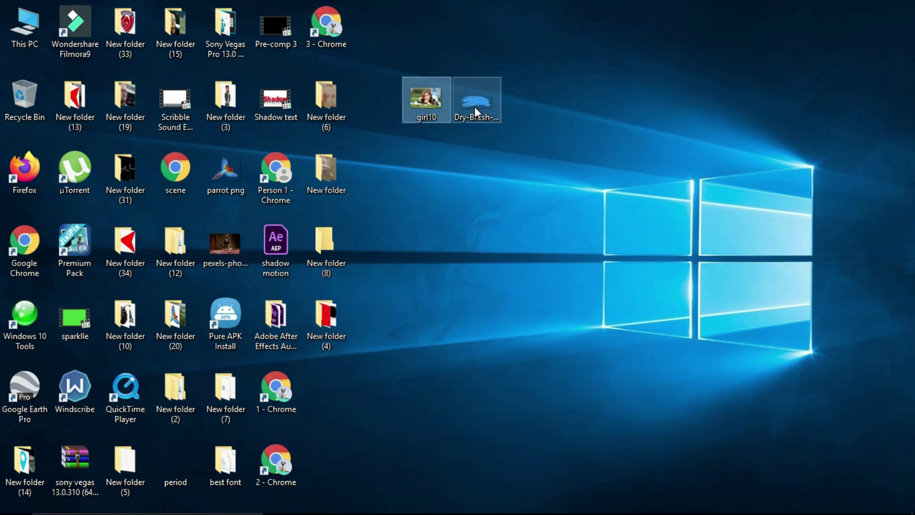
{"action": "mouse_move", "coordinate": [474, 107]}
{"action": "left_mouse_down"}
{"action": "mouse_move", "coordinate": [548, 509]}
{"action": "mouse_move", "coordinate": [138, 273]}
{"action": "left_mouse_up"}
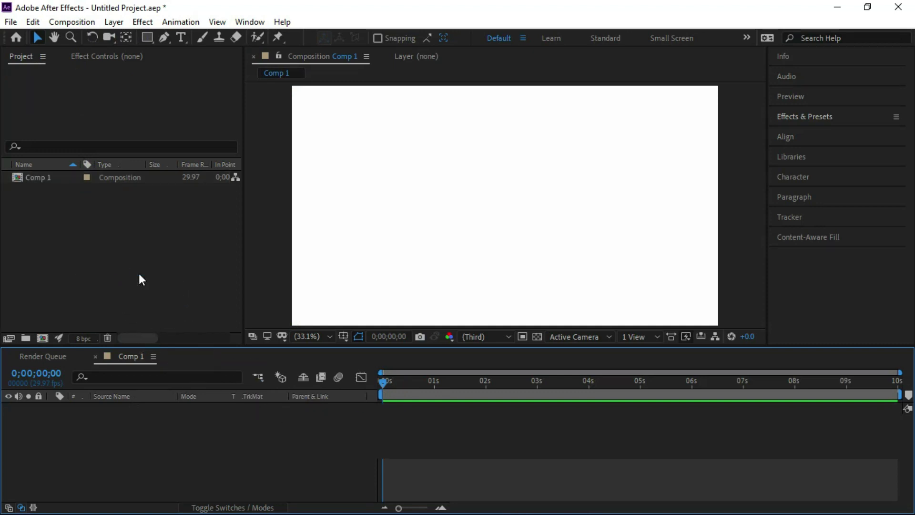
{"action": "left_click", "coordinate": [149, 275]}
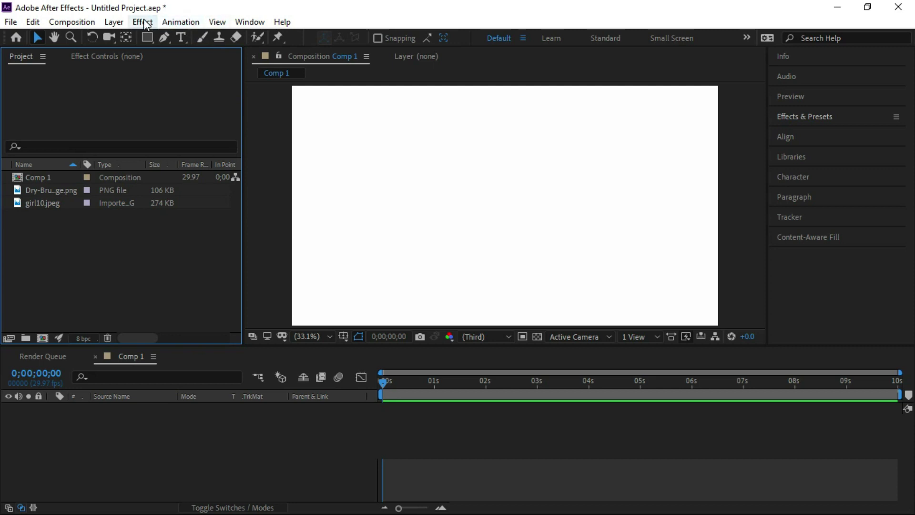
Add a 1920×1080 white solid layer, White Solid 1, via Layer > New > Solid.
{"action": "left_click", "coordinate": [117, 21]}
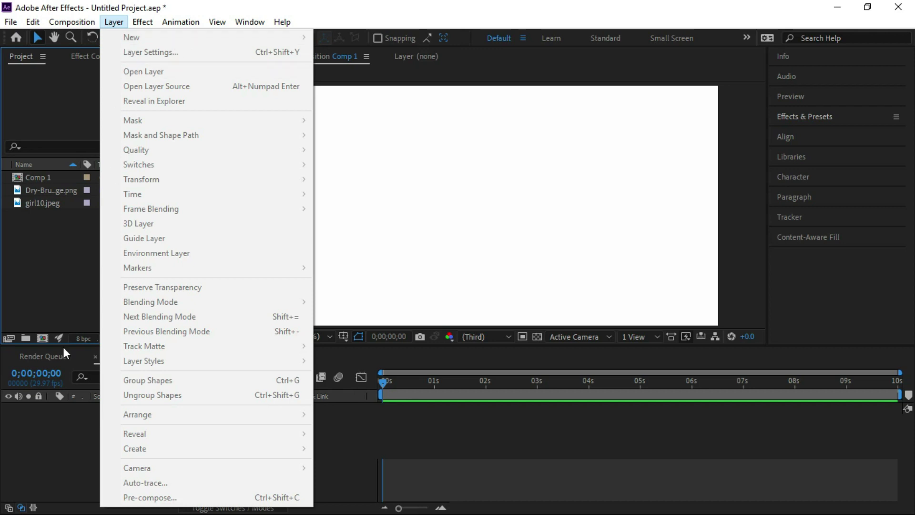
{"action": "left_click", "coordinate": [74, 413]}
{"action": "left_click", "coordinate": [113, 22]}
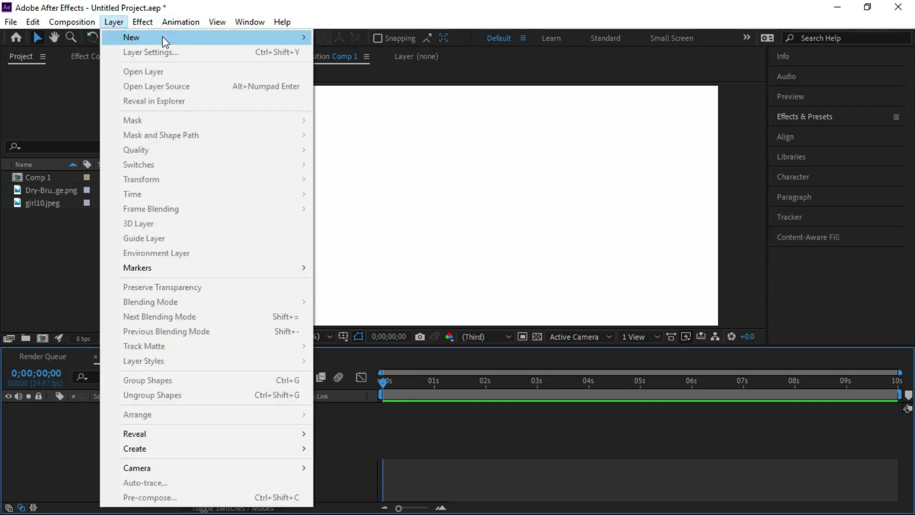
{"action": "mouse_move", "coordinate": [275, 37]}
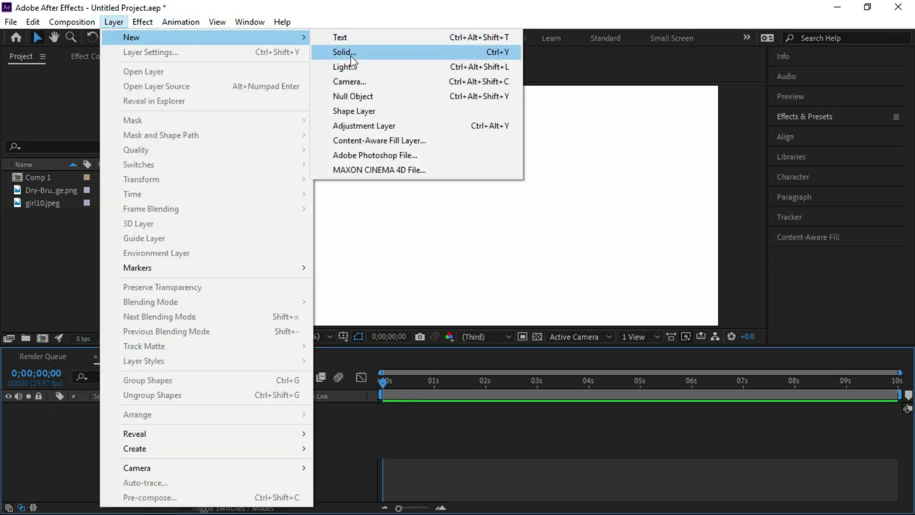
{"action": "left_click", "coordinate": [350, 54]}
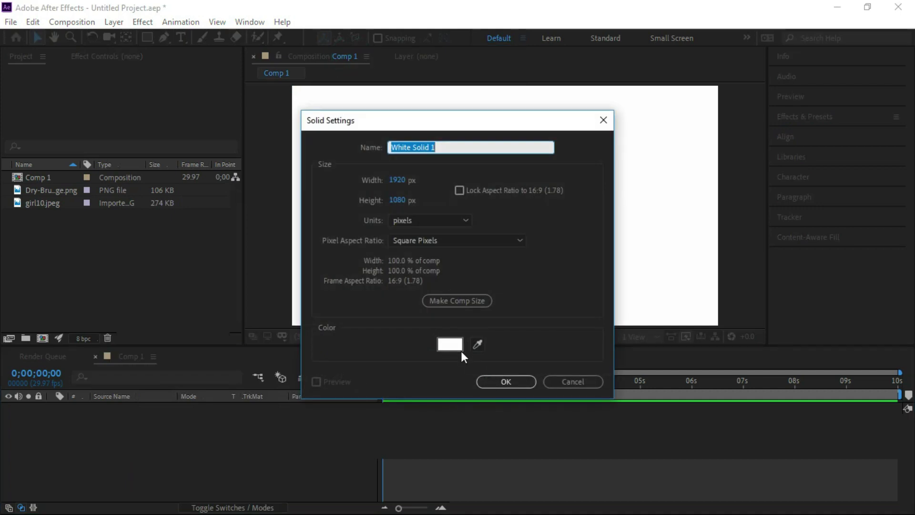
{"action": "left_click", "coordinate": [499, 377]}
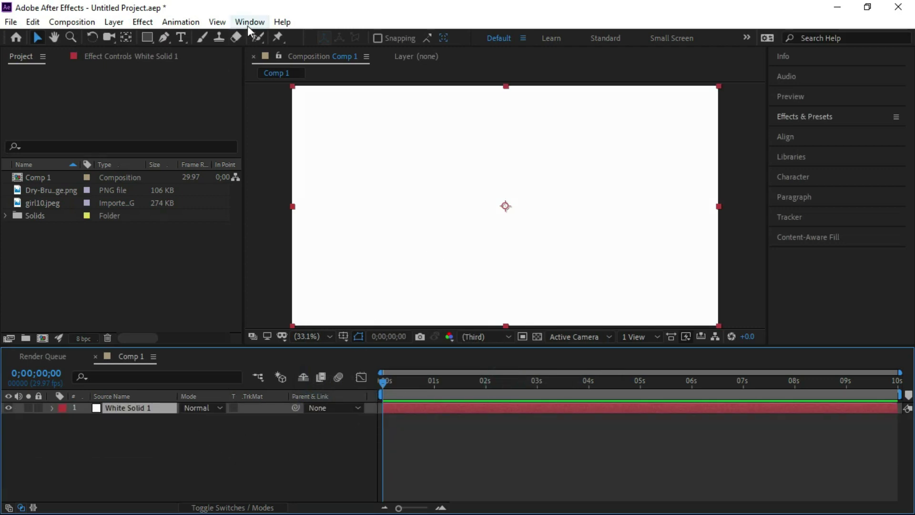
Search effects for 'ramp' and apply Gradient Ramp to White Solid 1.
{"action": "left_click", "coordinate": [803, 118]}
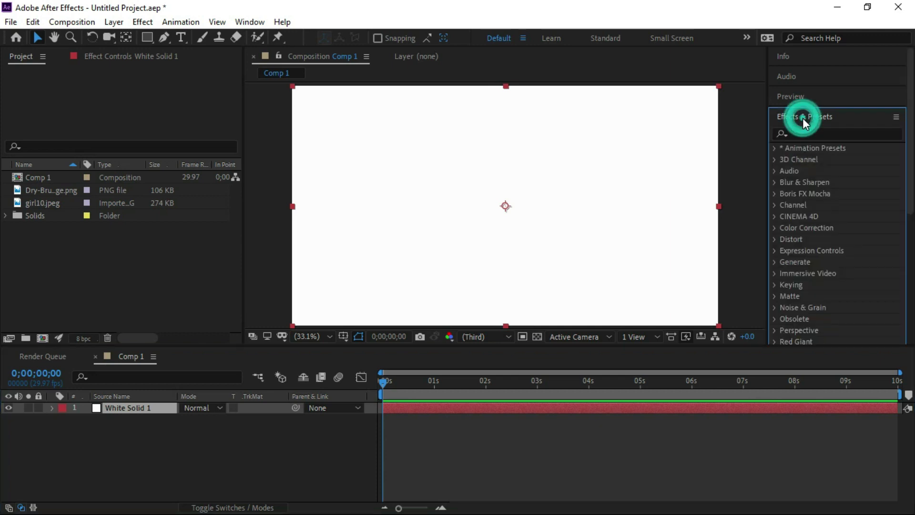
{"action": "left_click", "coordinate": [806, 133]}
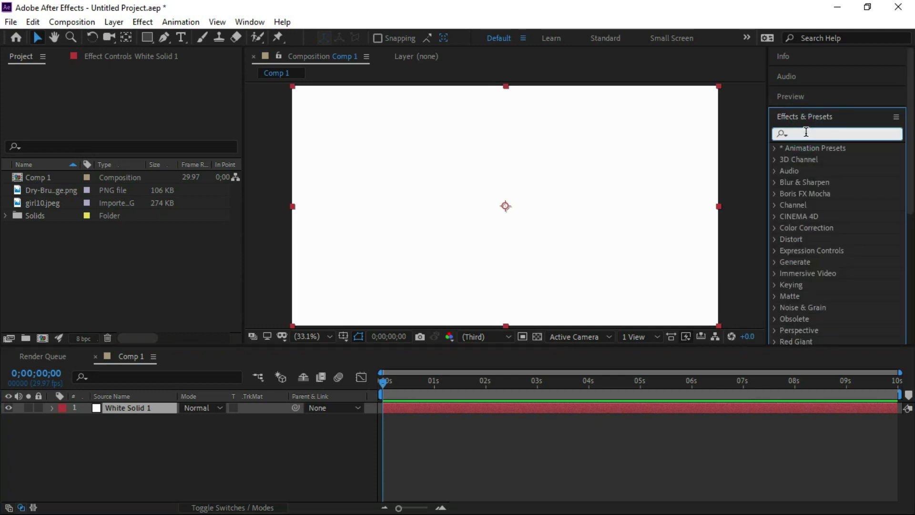
{"action": "type", "text": "rasmp"}
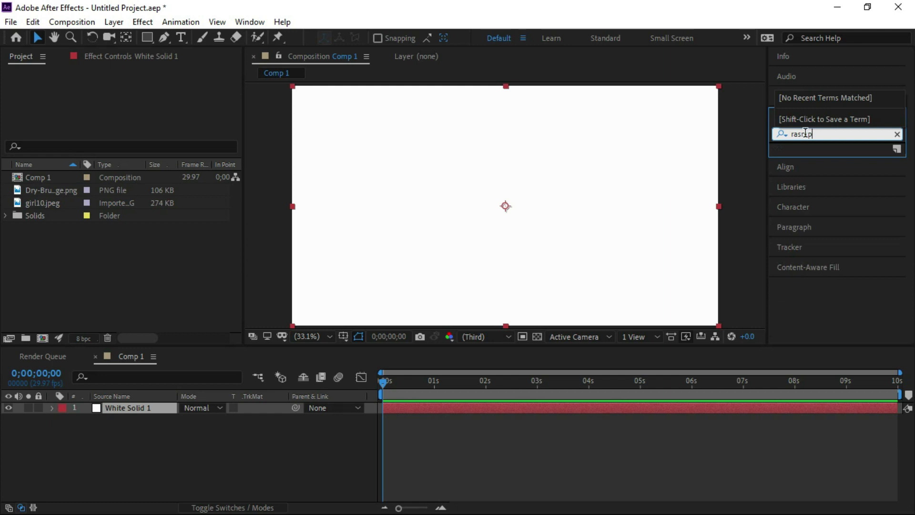
{"action": "double_click", "coordinate": [814, 134]}
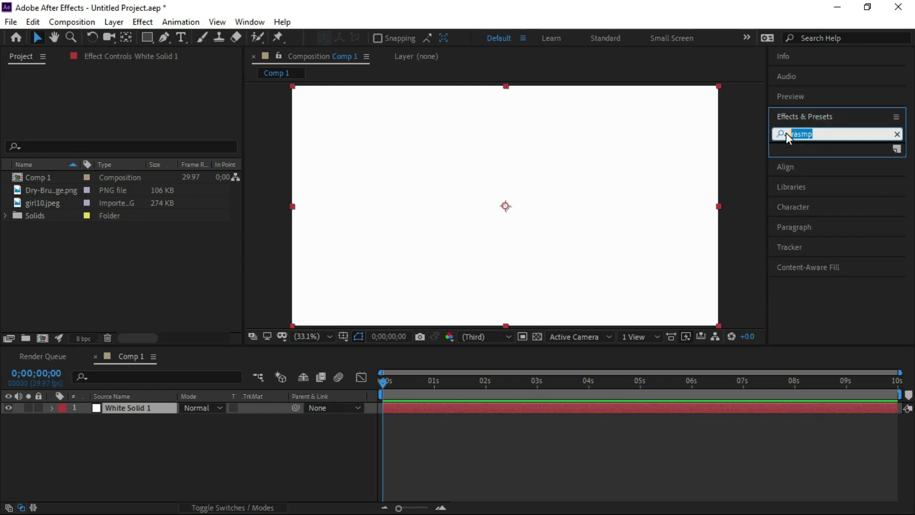
{"action": "type", "text": "ram"}
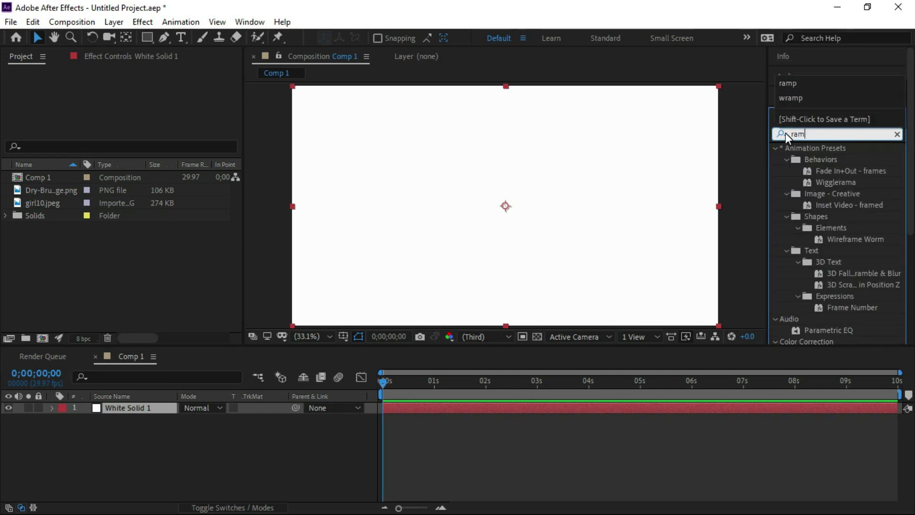
{"action": "type", "text": "p"}
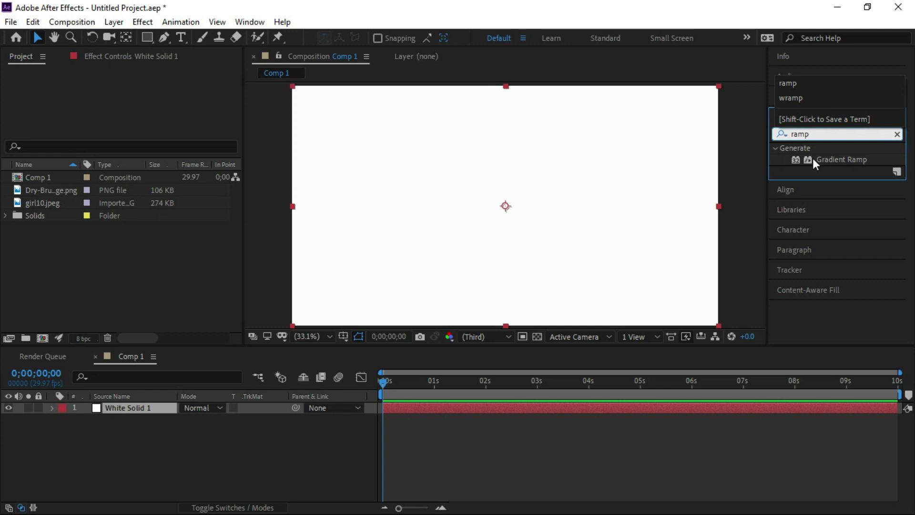
{"action": "mouse_move", "coordinate": [842, 158]}
{"action": "left_mouse_down"}
{"action": "mouse_move", "coordinate": [208, 407]}
{"action": "mouse_move", "coordinate": [156, 404]}
{"action": "left_mouse_up"}
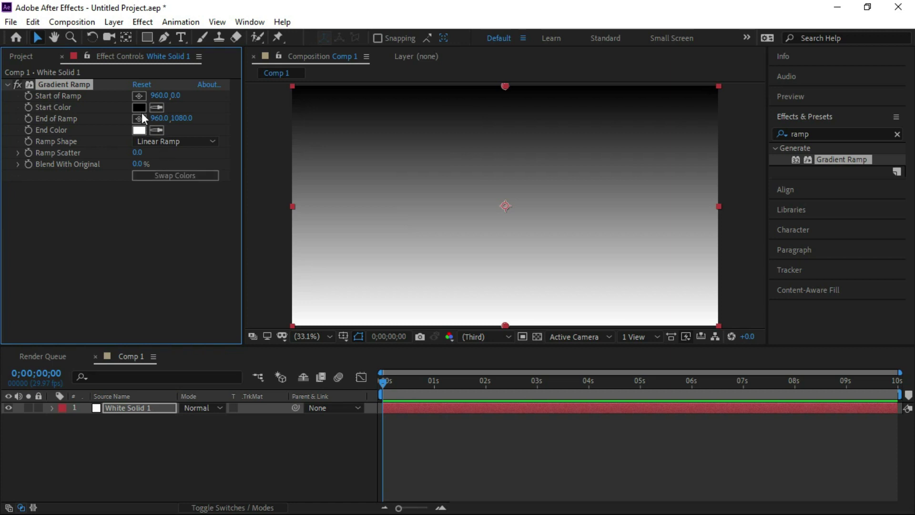
Set the ramp shape to Radial Ramp, fading from near-white to teal.
{"action": "left_click", "coordinate": [190, 141]}
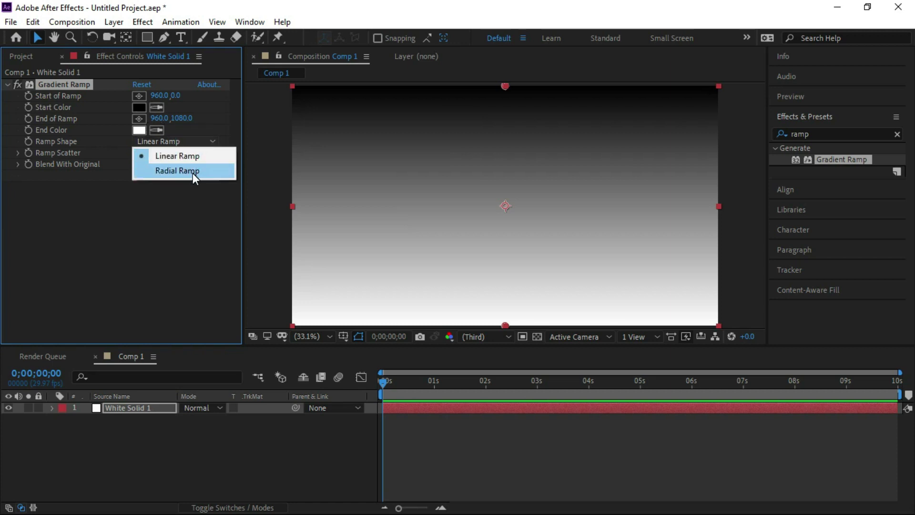
{"action": "left_click", "coordinate": [193, 172]}
{"action": "left_click", "coordinate": [138, 110]}
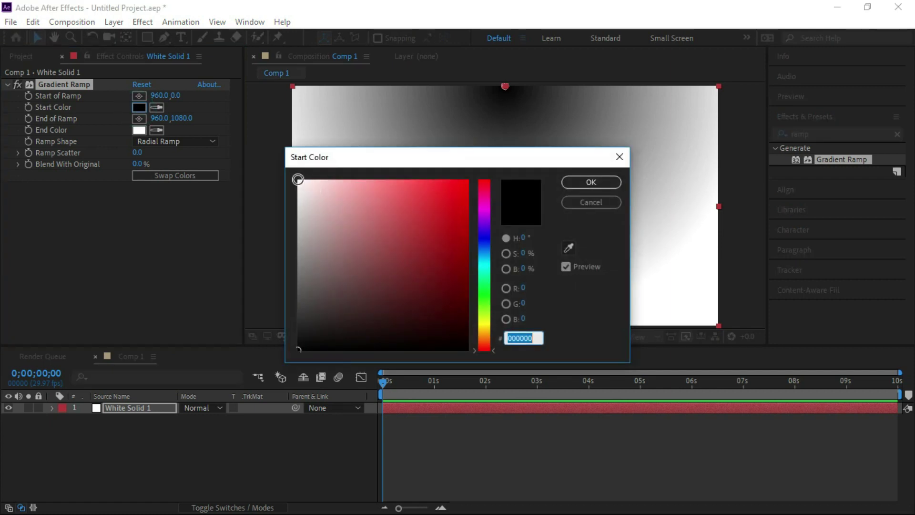
{"action": "left_click", "coordinate": [299, 181]}
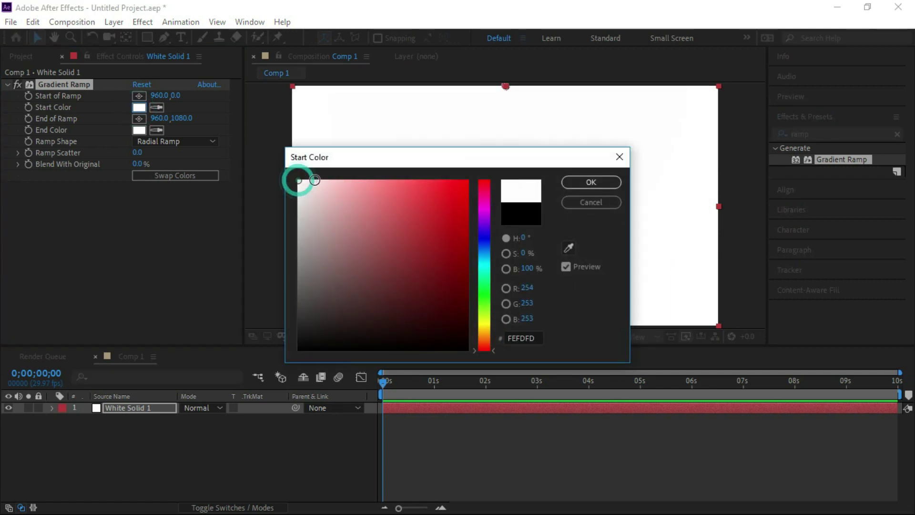
{"action": "left_click", "coordinate": [590, 185]}
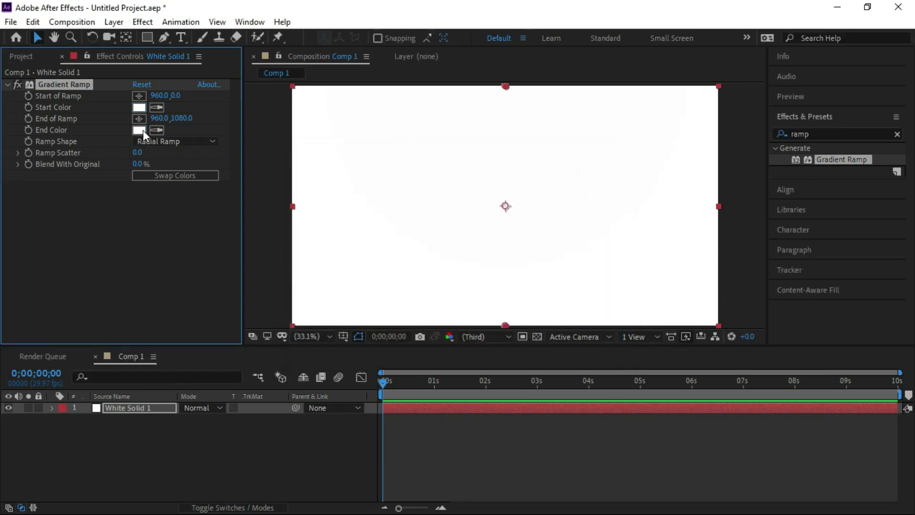
{"action": "left_click", "coordinate": [139, 130]}
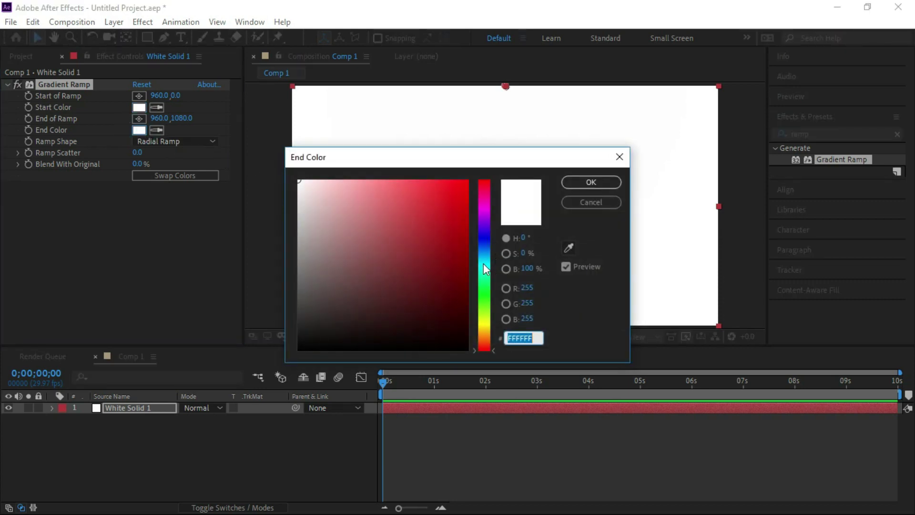
{"action": "left_click", "coordinate": [484, 268]}
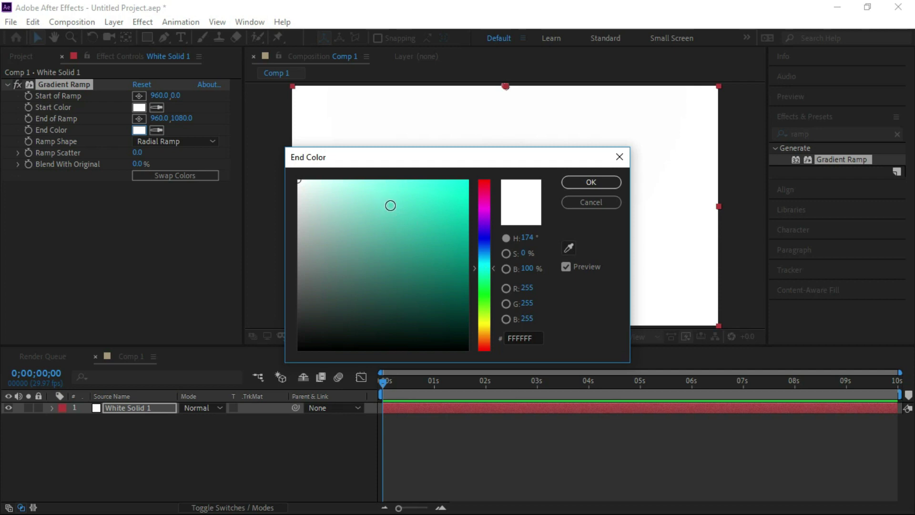
{"action": "left_click", "coordinate": [391, 206]}
{"action": "left_click", "coordinate": [581, 184]}
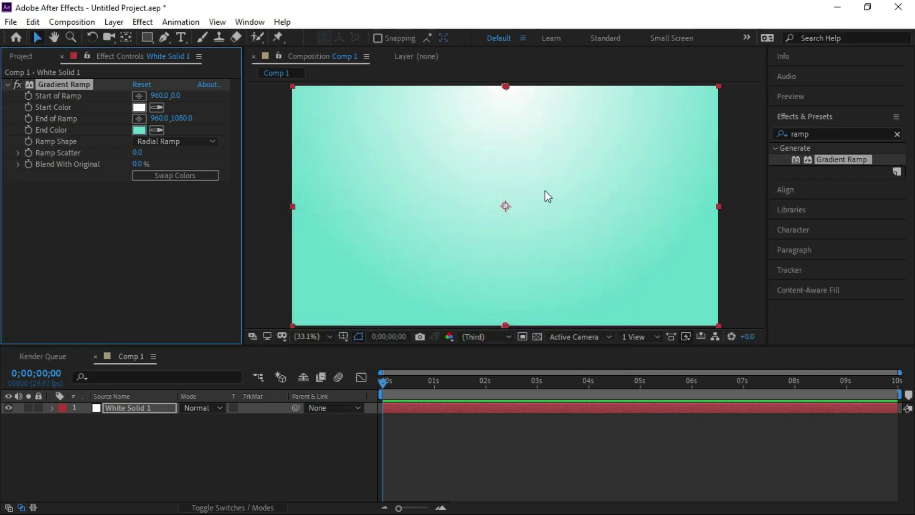
Move the gradient's start point to the frame centre (963, 546) and select girl10.jpeg in the Project panel.
{"action": "left_click_drag", "start_coordinate": [505, 87], "coordinate": [506, 207]}
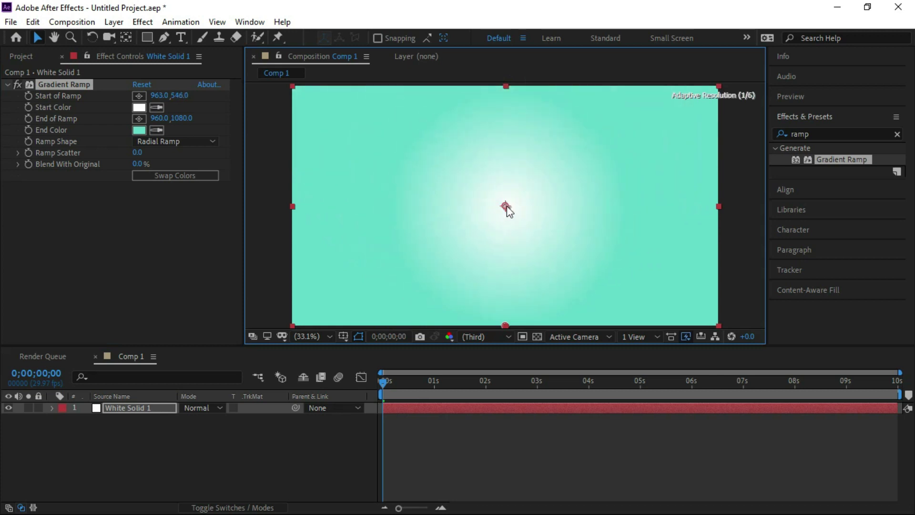
{"action": "left_click", "coordinate": [302, 445]}
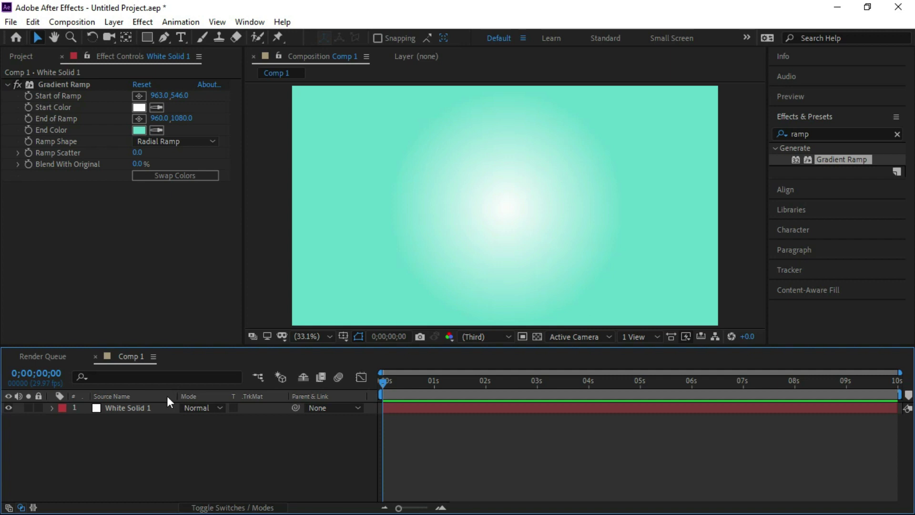
{"action": "left_click", "coordinate": [21, 57]}
{"action": "left_click", "coordinate": [53, 252]}
{"action": "left_click", "coordinate": [44, 205]}
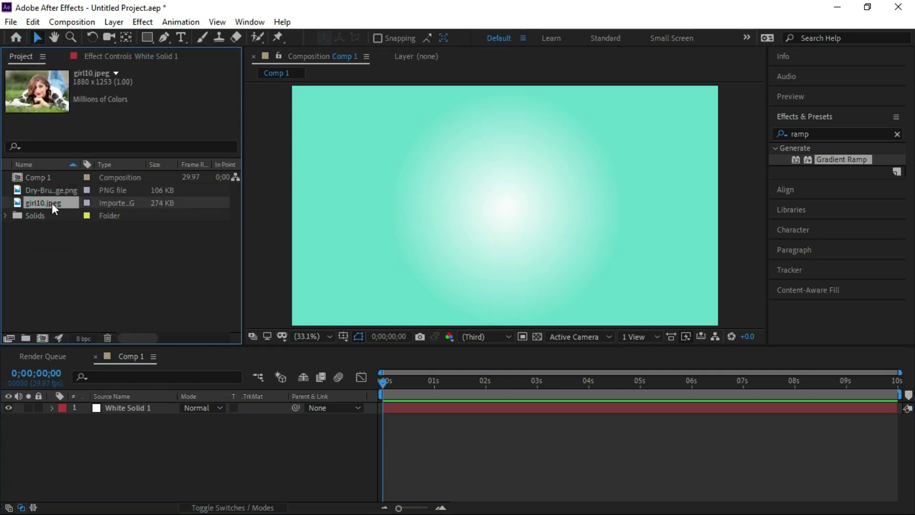
Add girl10.jpeg and the Dry-Brush PNG to the timeline above the gradient, brush on top.
{"action": "left_click_drag", "start_coordinate": [65, 206], "coordinate": [158, 405]}
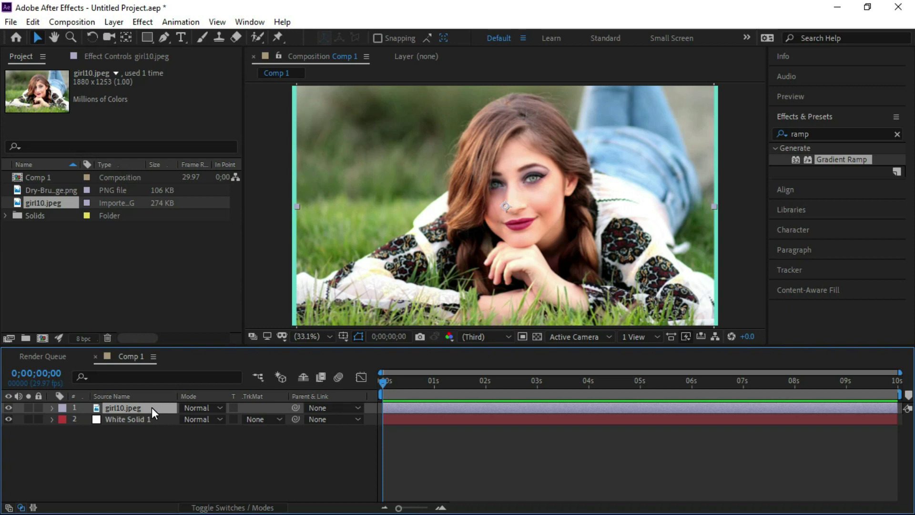
{"action": "left_click_drag", "start_coordinate": [53, 189], "coordinate": [111, 344]}
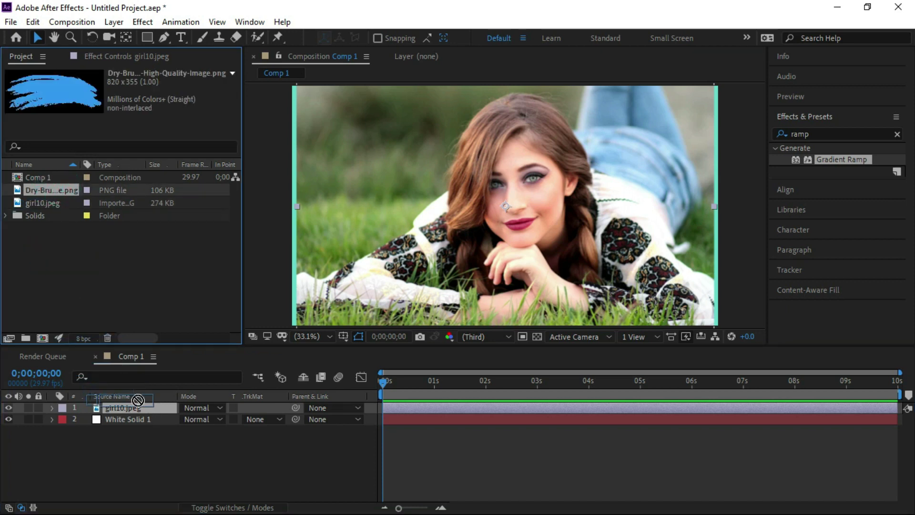
{"action": "left_click_drag", "start_coordinate": [111, 344], "coordinate": [140, 405]}
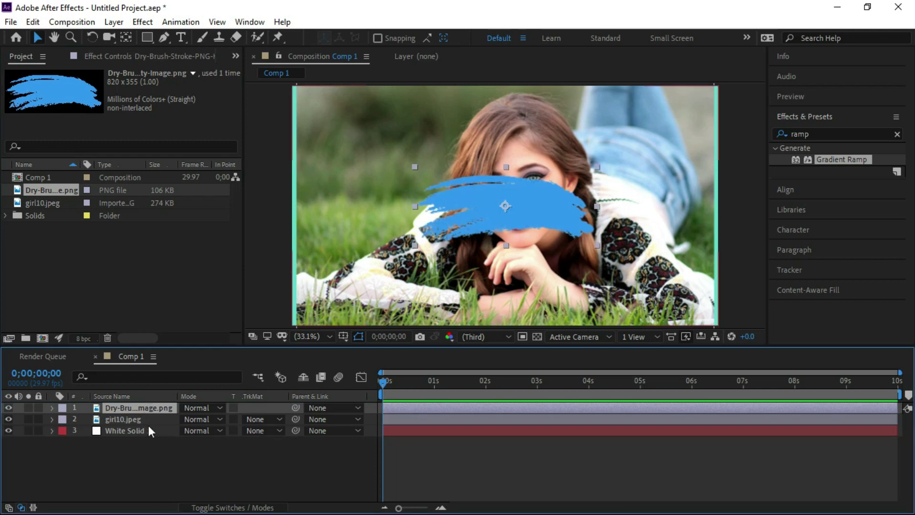
Stretch the brush stroke wider and taller so it spans most of the photo.
{"action": "left_click_drag", "start_coordinate": [508, 167], "coordinate": [509, 150]}
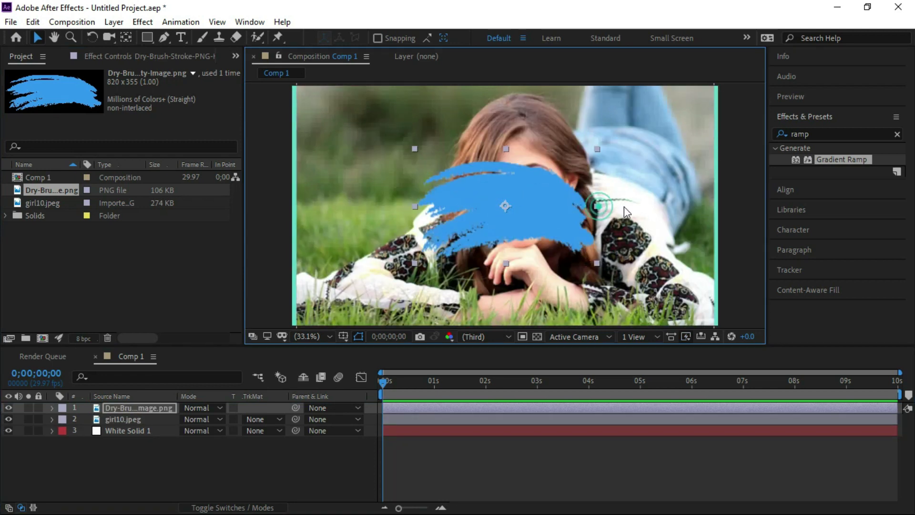
{"action": "left_click_drag", "start_coordinate": [606, 209], "coordinate": [645, 210]}
{"action": "left_click_drag", "start_coordinate": [506, 148], "coordinate": [505, 130]}
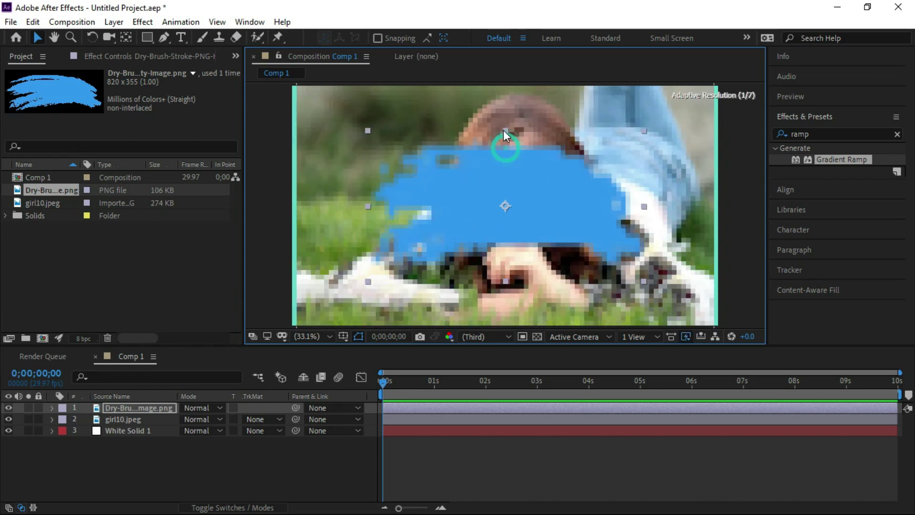
{"action": "left_click_drag", "start_coordinate": [643, 206], "coordinate": [677, 207]}
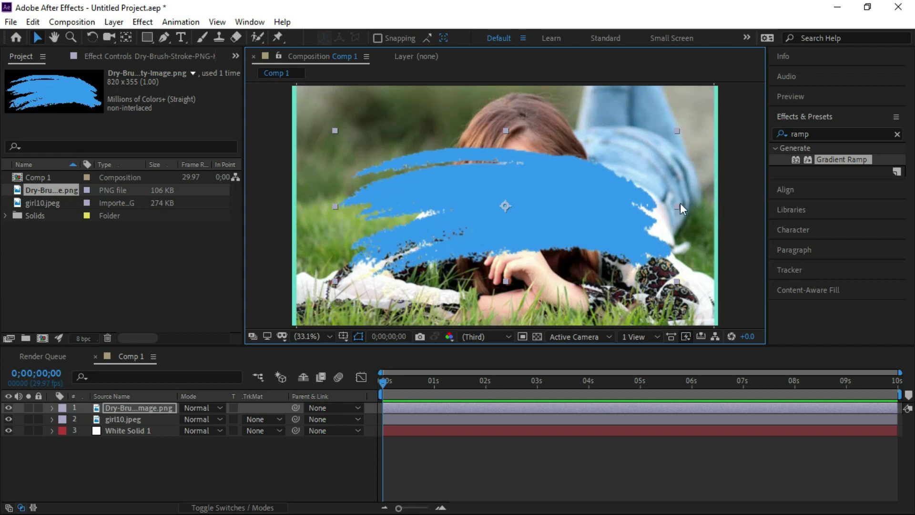
{"action": "left_click_drag", "start_coordinate": [677, 206], "coordinate": [705, 207]}
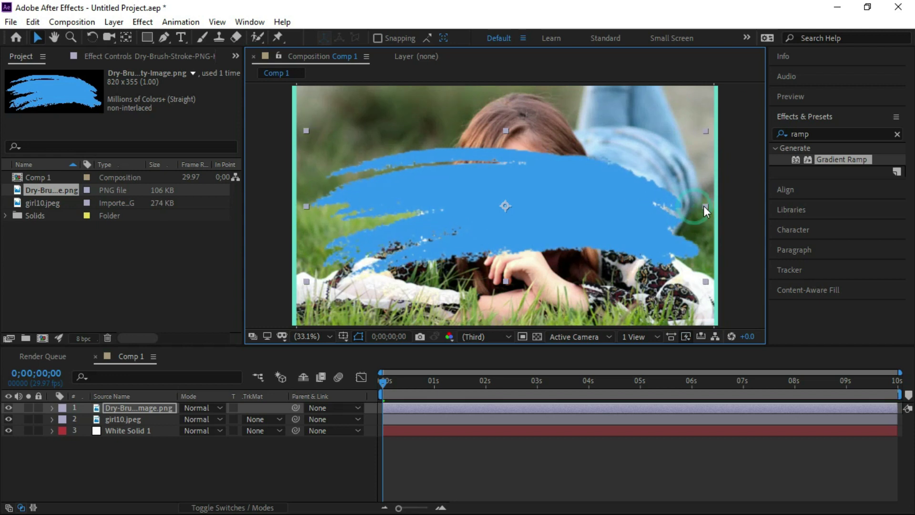
{"action": "left_click_drag", "start_coordinate": [506, 130], "coordinate": [505, 125]}
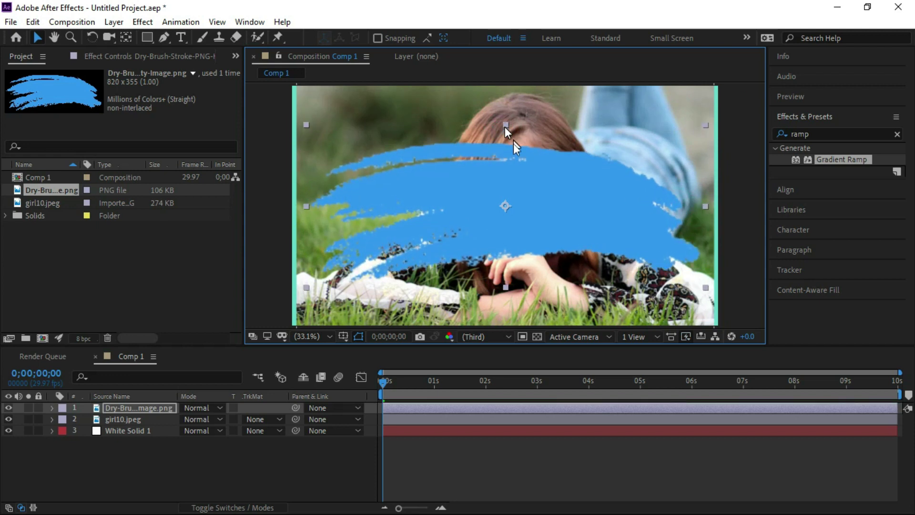
{"action": "left_click", "coordinate": [166, 408]}
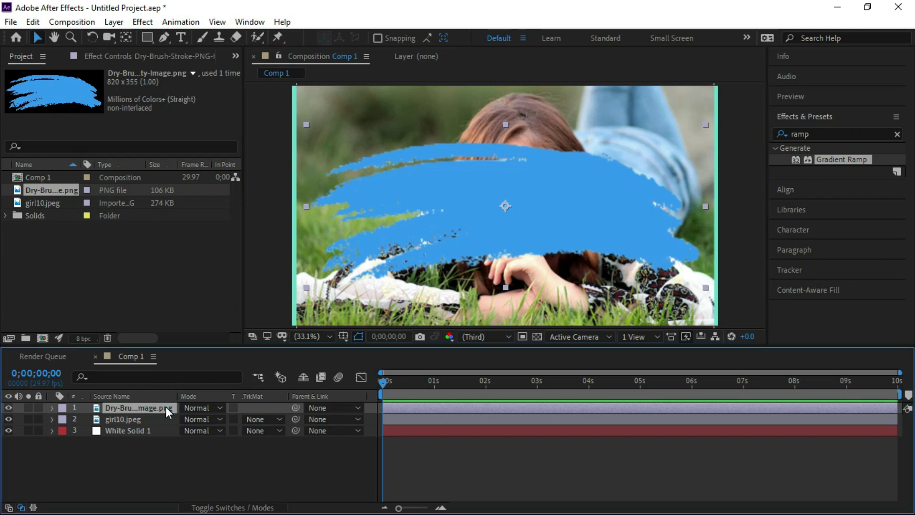
Rotate the brush stroke to -12° and nudge it slightly higher over the photo.
{"action": "key", "text": "r"}
{"action": "left_click", "coordinate": [201, 420]}
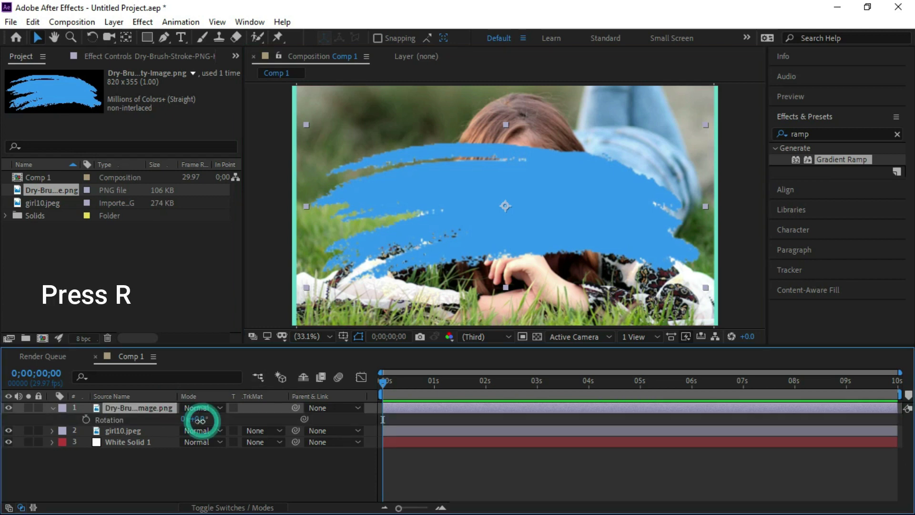
{"action": "left_click_drag", "start_coordinate": [200, 420], "coordinate": [195, 420]}
{"action": "left_click_drag", "start_coordinate": [513, 229], "coordinate": [519, 213]}
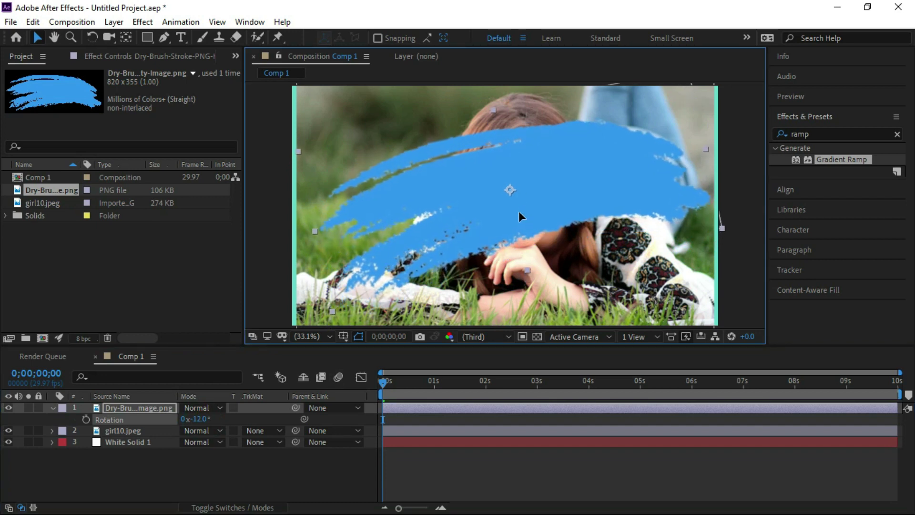
{"action": "left_click_drag", "start_coordinate": [519, 217], "coordinate": [518, 215]}
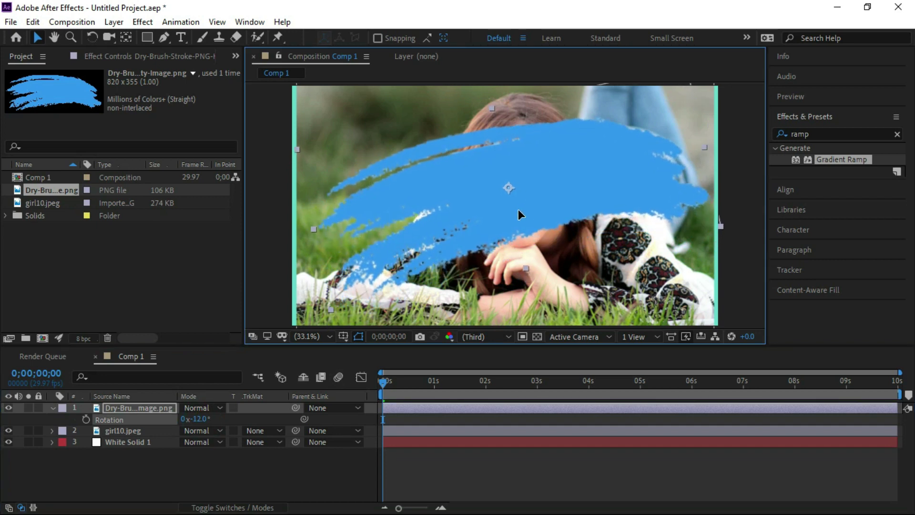
{"action": "left_click", "coordinate": [160, 464]}
{"action": "left_click", "coordinate": [54, 409]}
{"action": "left_click", "coordinate": [53, 408]}
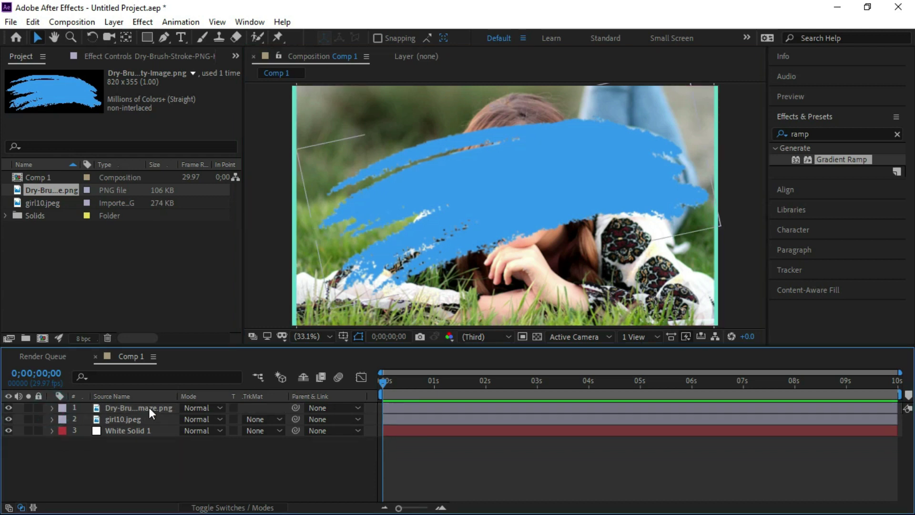
{"action": "left_click", "coordinate": [149, 409]}
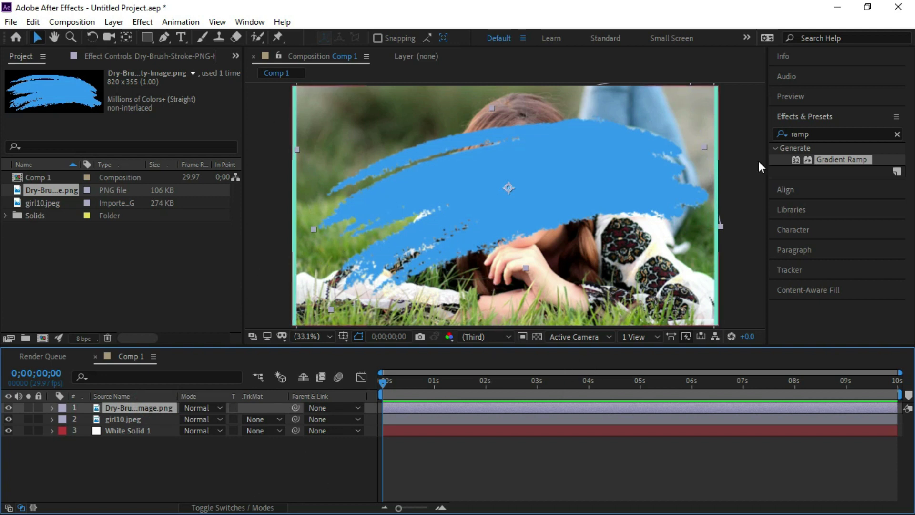
Search 'linear wipe' and apply Transition > Linear Wipe to the Dry-Brush layer.
{"action": "double_click", "coordinate": [813, 134]}
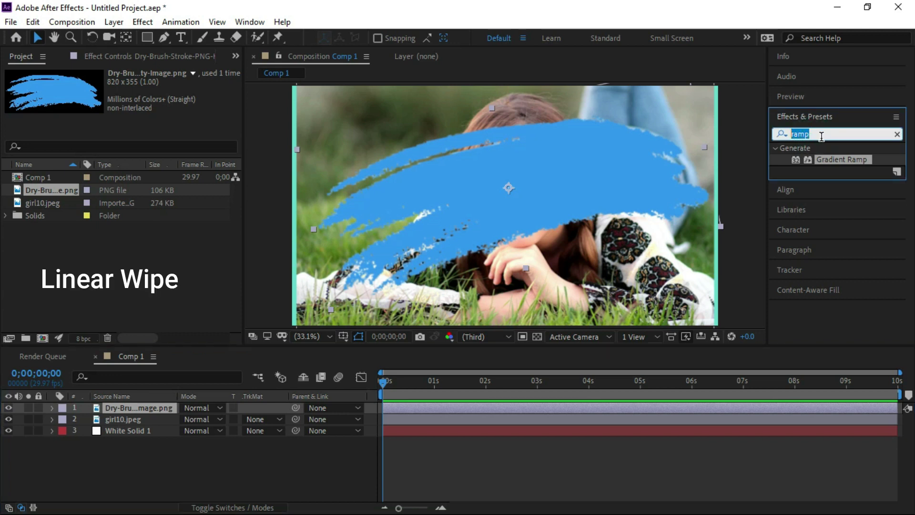
{"action": "type", "text": "line"}
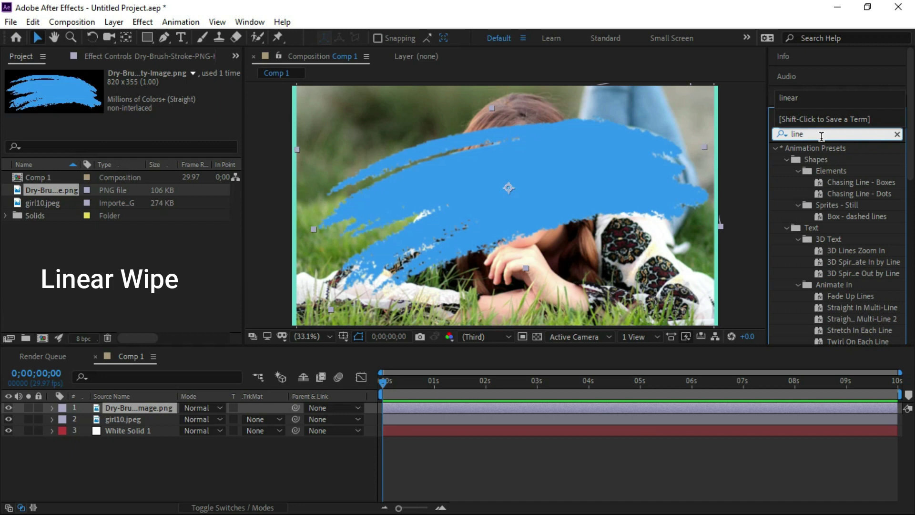
{"action": "type", "text": "ar wipe"}
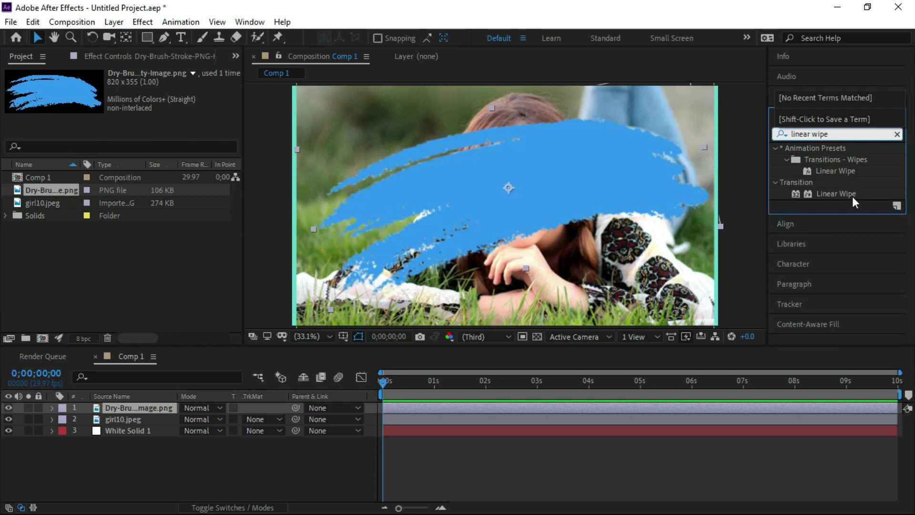
{"action": "left_click", "coordinate": [851, 195]}
{"action": "left_click_drag", "start_coordinate": [846, 193], "coordinate": [156, 408]}
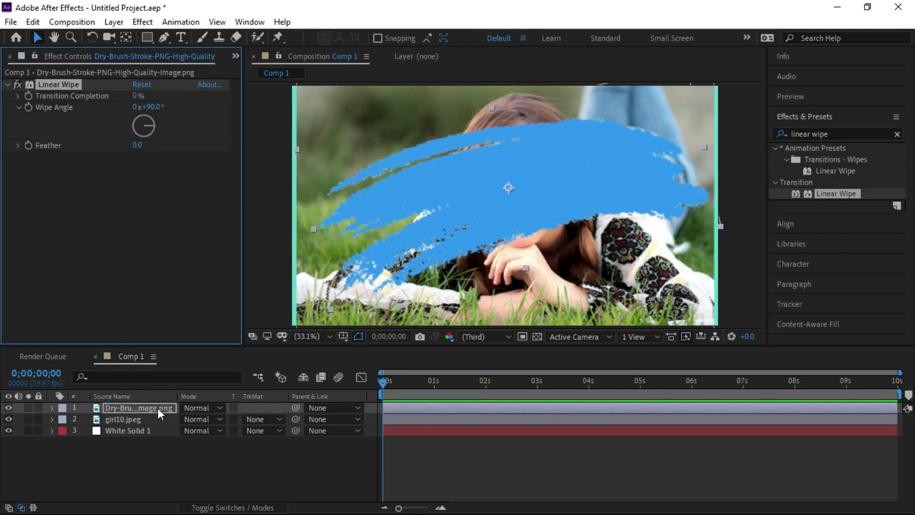
Set the Linear Wipe angle to -90° and Transition Completion to 100%.
{"action": "left_click", "coordinate": [152, 108]}
{"action": "type", "text": "-90"}
{"action": "key", "text": "Return"}
{"action": "left_click_drag", "start_coordinate": [139, 99], "coordinate": [235, 105]}
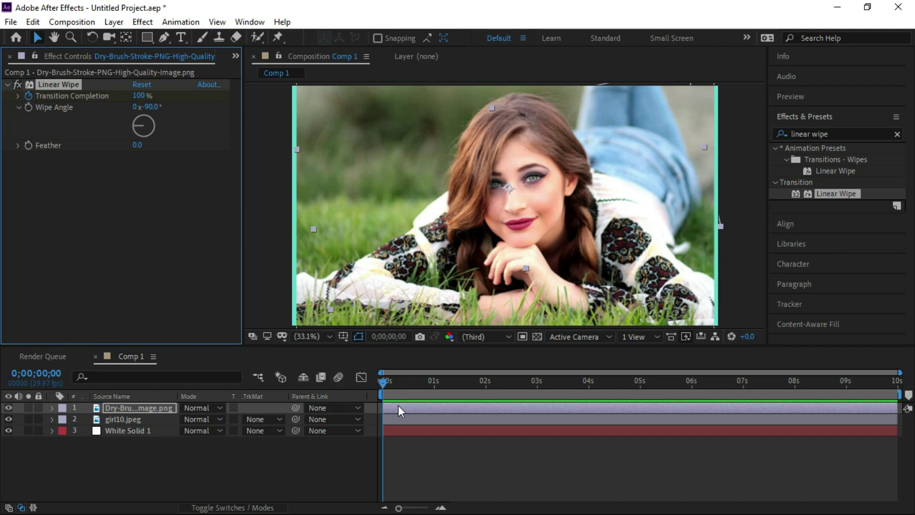
At about 1 second, set Transition Completion to 0% and feather the wipe edge to 25.
{"action": "left_click_drag", "start_coordinate": [382, 381], "coordinate": [434, 385]}
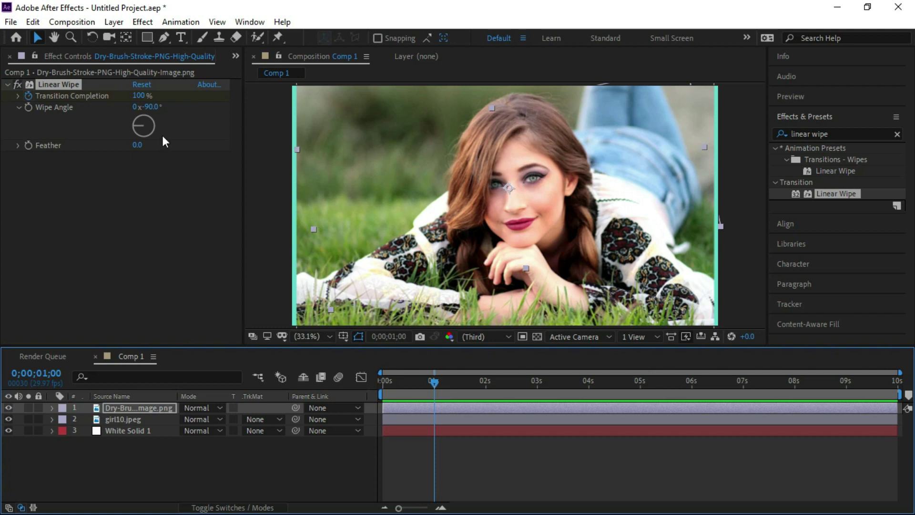
{"action": "left_click", "coordinate": [139, 95]}
{"action": "type", "text": "0"}
{"action": "key", "text": "Tab"}
{"action": "type", "text": "-90"}
{"action": "key", "text": "Return"}
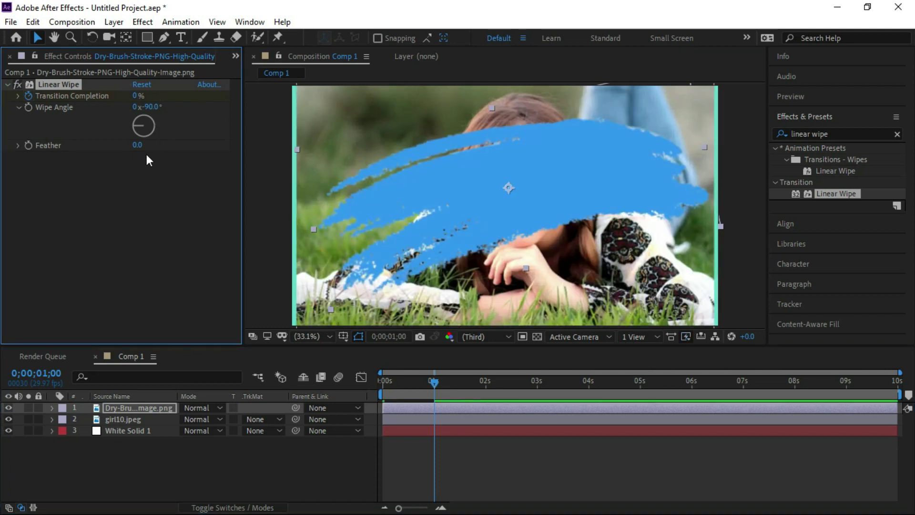
{"action": "left_click_drag", "start_coordinate": [139, 144], "coordinate": [158, 151]}
Set girl10.jpeg's track matte to Alpha Matte from the Dry-Brush layer and return to frame 0.
{"action": "left_click", "coordinate": [166, 465]}
{"action": "left_click", "coordinate": [155, 420]}
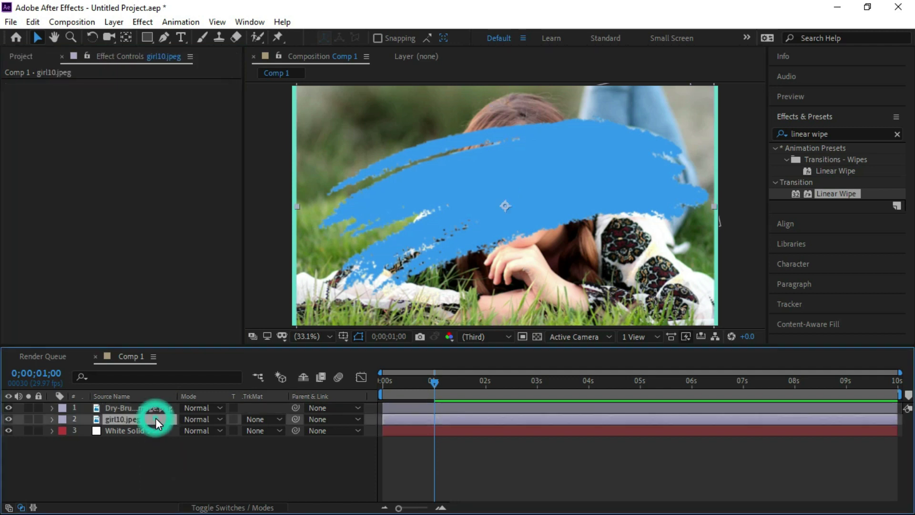
{"action": "left_click", "coordinate": [281, 418]}
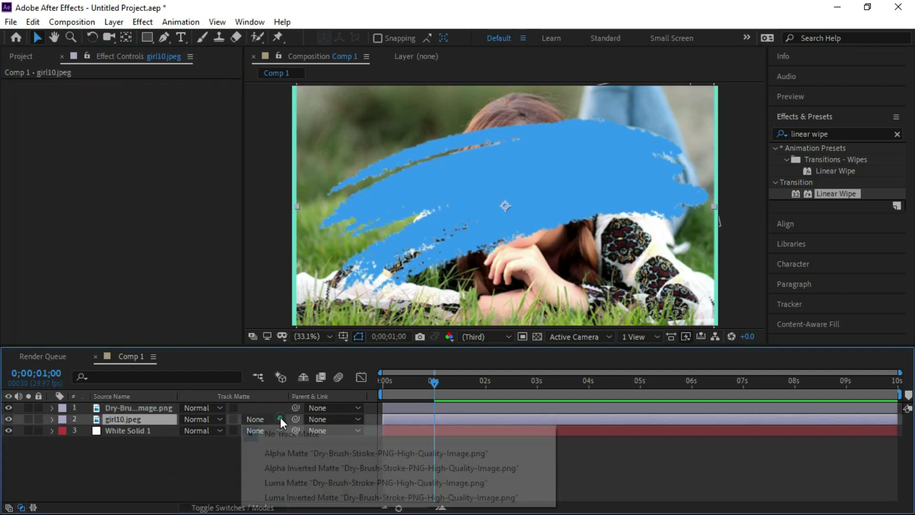
{"action": "left_click", "coordinate": [301, 453]}
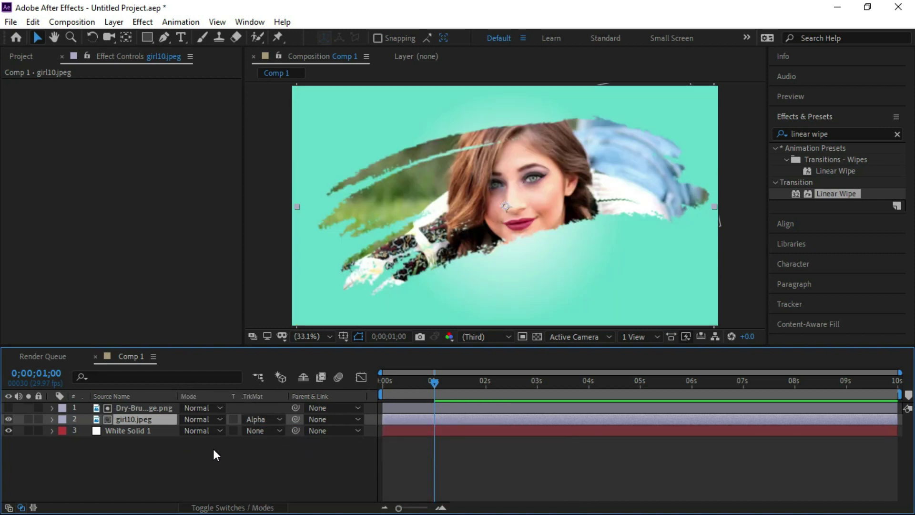
{"action": "left_click_drag", "start_coordinate": [431, 384], "coordinate": [379, 387]}
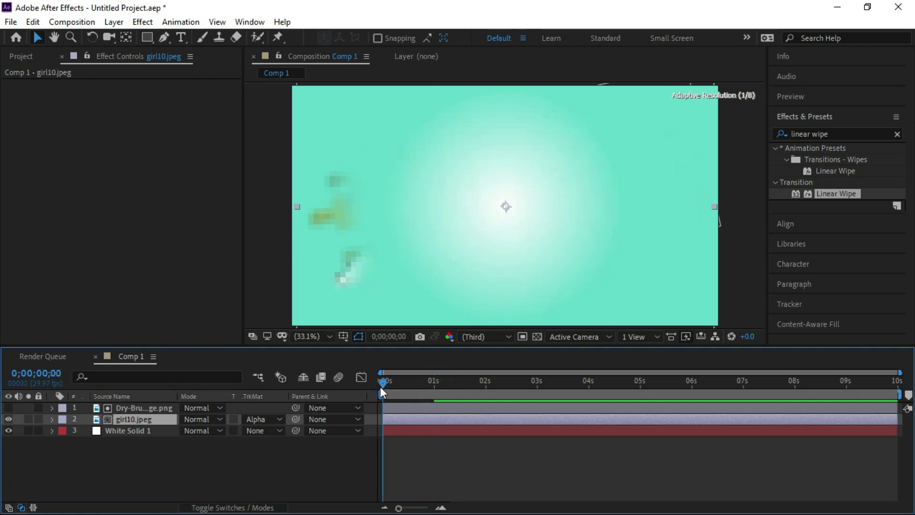
Play and stop the brush-stroke reveal preview, then move the playhead to about 0;00;00;29.
{"action": "left_click", "coordinate": [791, 97]}
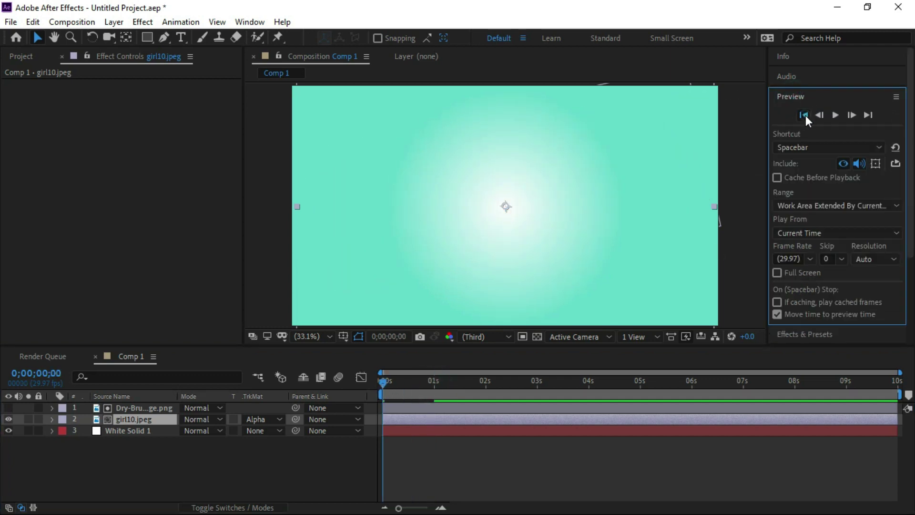
{"action": "left_click", "coordinate": [836, 114]}
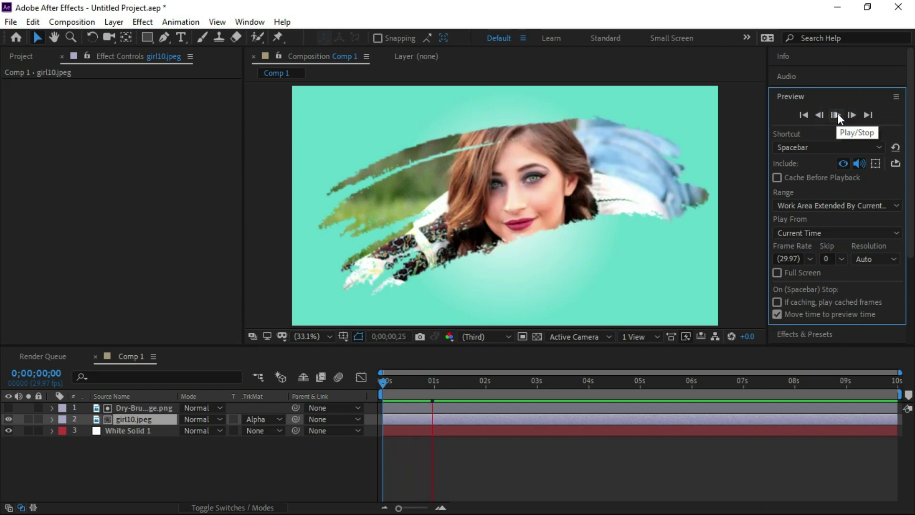
{"action": "left_click", "coordinate": [836, 115]}
{"action": "left_click", "coordinate": [835, 115]}
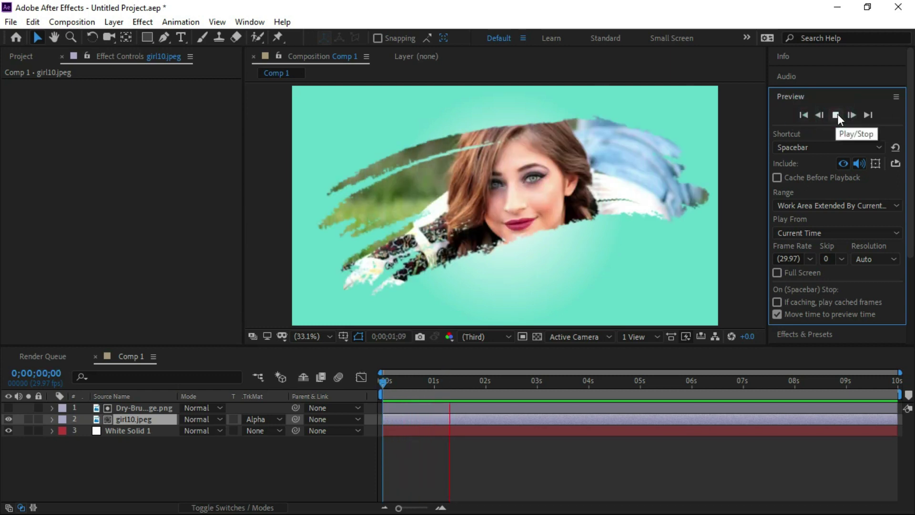
{"action": "left_click", "coordinate": [837, 115]}
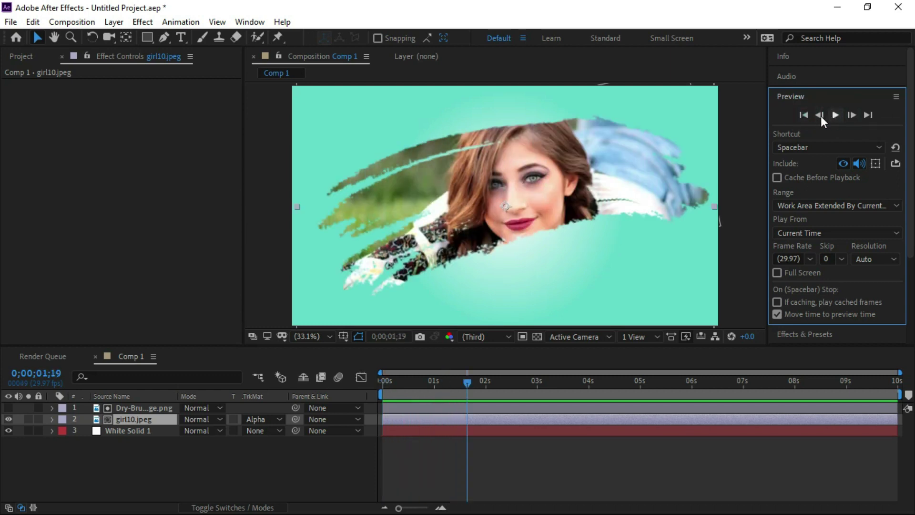
{"action": "left_click", "coordinate": [806, 114]}
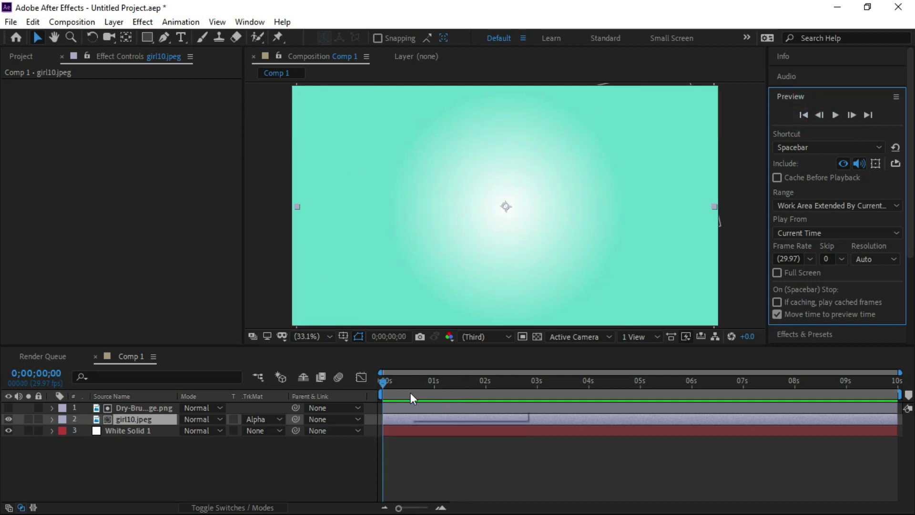
{"action": "left_click_drag", "start_coordinate": [384, 385], "coordinate": [444, 384]}
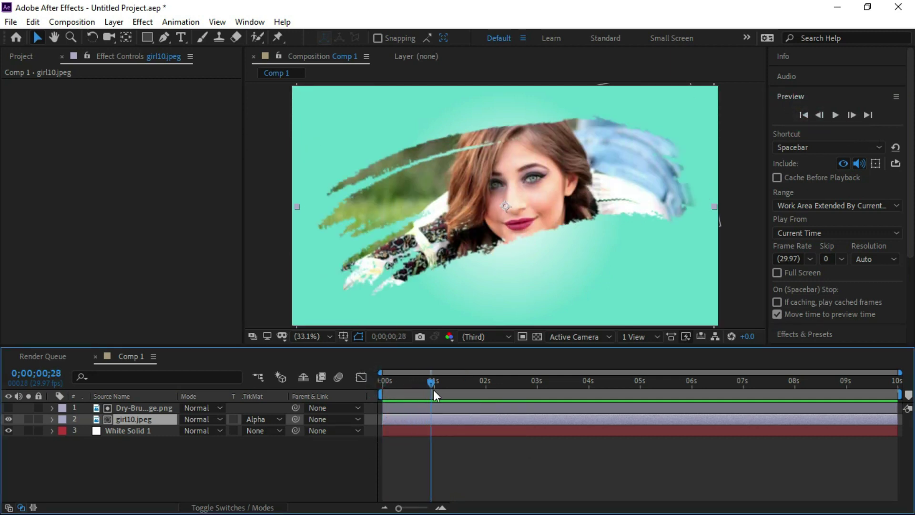
Pre-compose the brush stroke and girl10.jpeg layers into Pre-comp 1, and reopen Effects & Presets.
{"action": "left_click", "coordinate": [136, 408]}
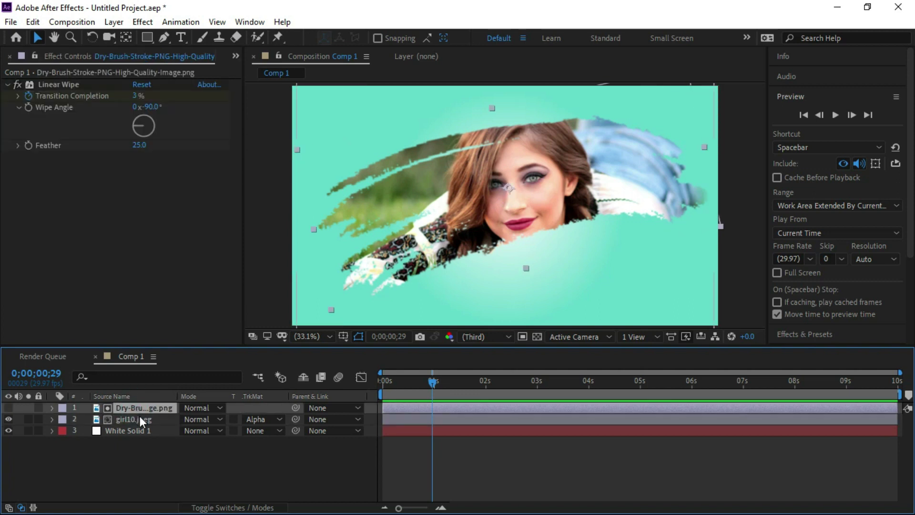
{"action": "left_click", "coordinate": [140, 418], "text": "shift"}
{"action": "right_click", "coordinate": [154, 418]}
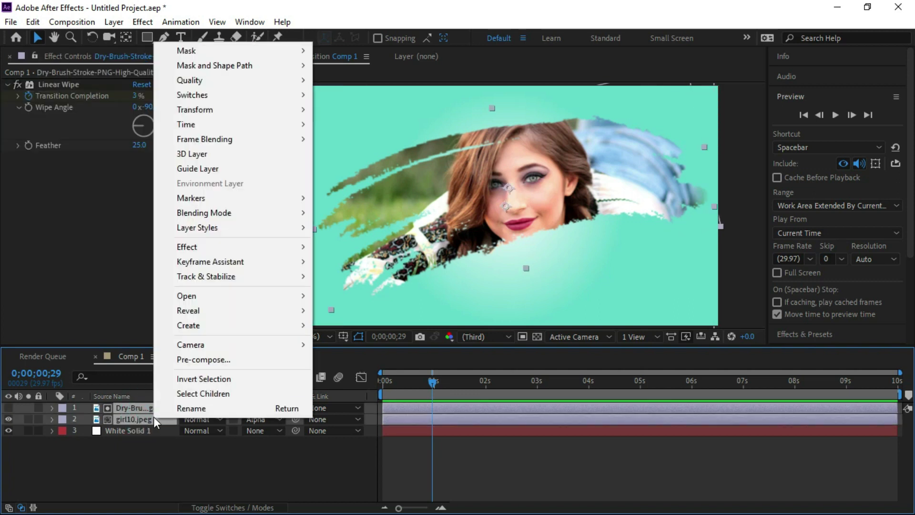
{"action": "left_click", "coordinate": [198, 361]}
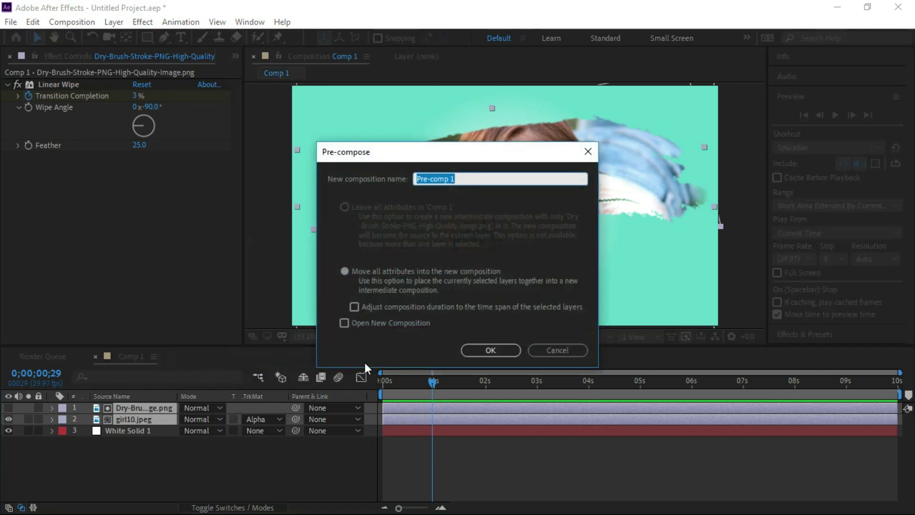
{"action": "left_click", "coordinate": [490, 351]}
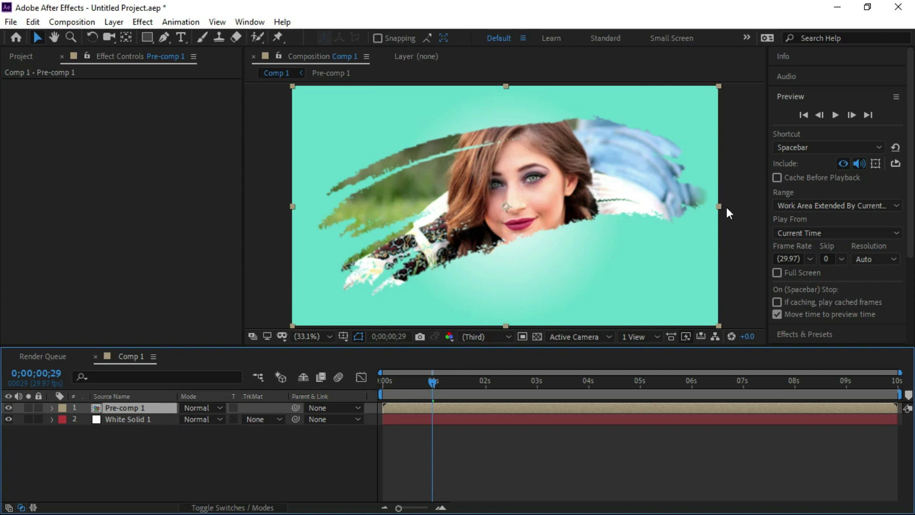
{"action": "left_click", "coordinate": [249, 22]}
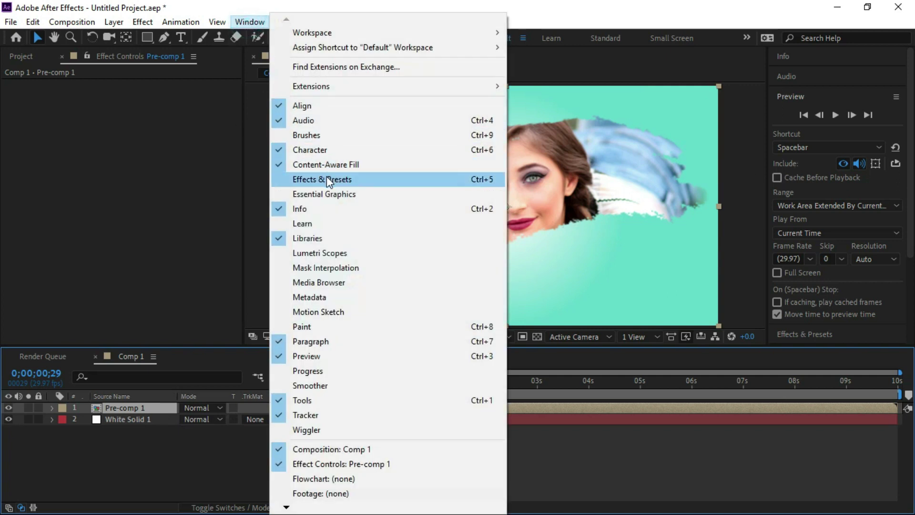
{"action": "left_click", "coordinate": [329, 180]}
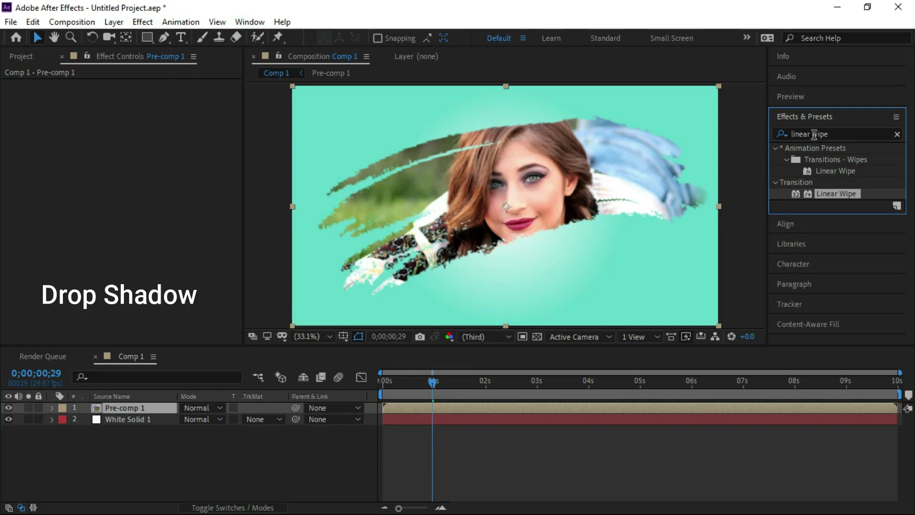
Search 'drop shadow' in Effects & Presets and apply Drop Shadow to the Pre-comp 1 layer.
{"action": "left_click_drag", "start_coordinate": [829, 134], "coordinate": [794, 134]}
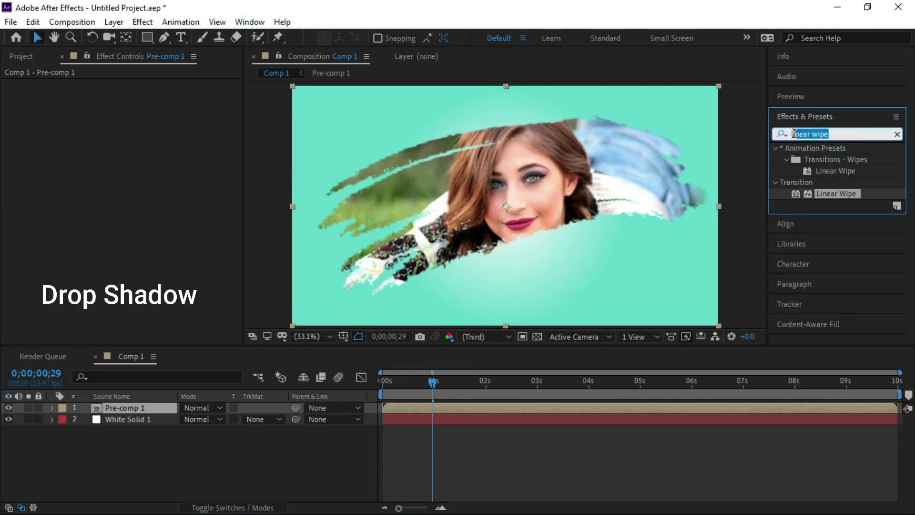
{"action": "type", "text": "drop shadow"}
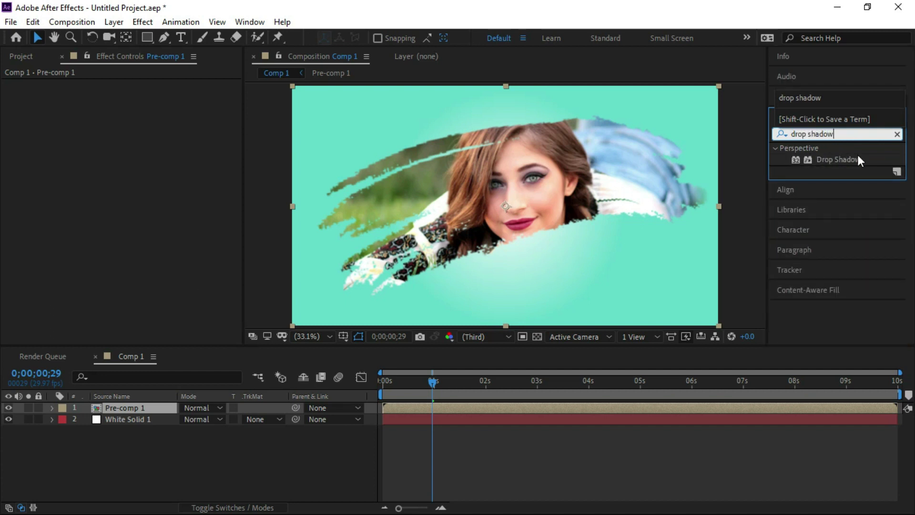
{"action": "mouse_move", "coordinate": [857, 160]}
{"action": "left_mouse_down"}
{"action": "mouse_move", "coordinate": [187, 409]}
{"action": "mouse_move", "coordinate": [163, 407]}
{"action": "left_mouse_up"}
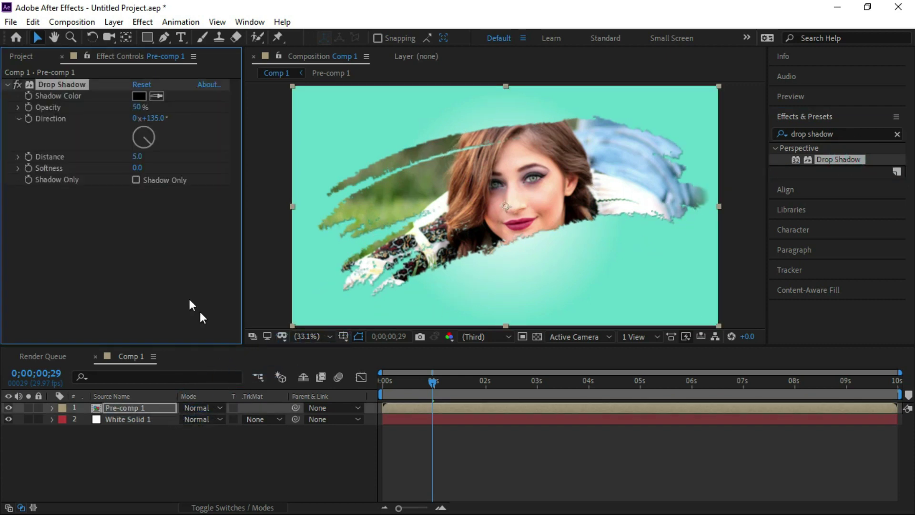
Set Drop Shadow opacity to 100% and distance to 10, and end the work area near 4 seconds.
{"action": "mouse_move", "coordinate": [138, 108]}
{"action": "left_mouse_down"}
{"action": "mouse_move", "coordinate": [177, 122]}
{"action": "mouse_move", "coordinate": [259, 112]}
{"action": "left_mouse_up"}
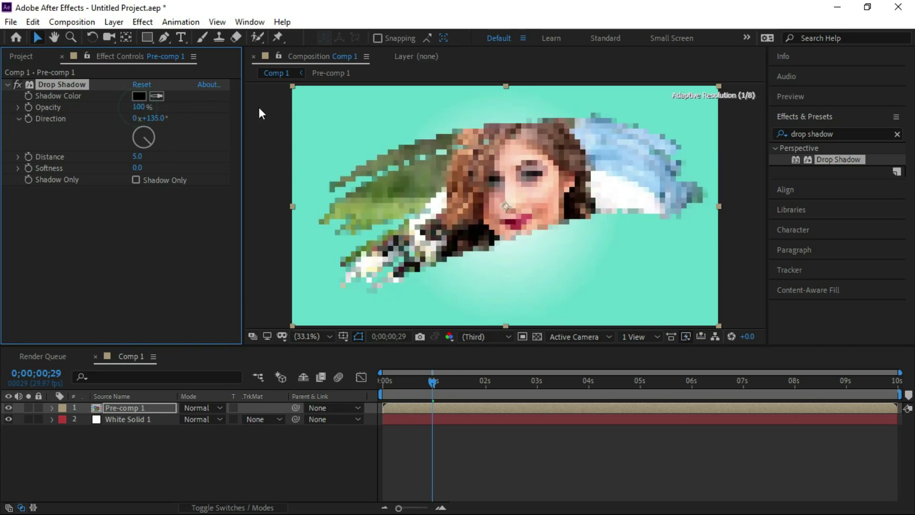
{"action": "left_click_drag", "start_coordinate": [138, 157], "coordinate": [145, 160]}
{"action": "left_click", "coordinate": [143, 158]}
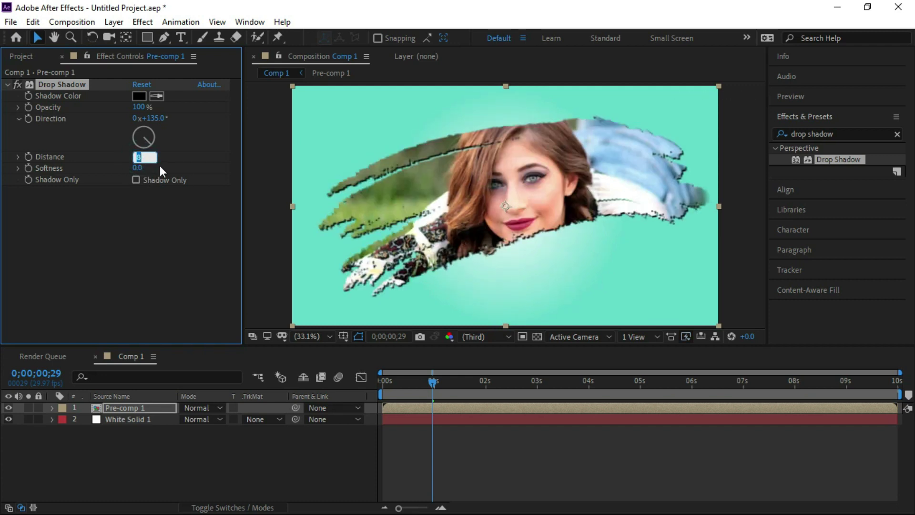
{"action": "type", "text": "10"}
{"action": "key", "text": "Return"}
{"action": "left_click", "coordinate": [291, 446]}
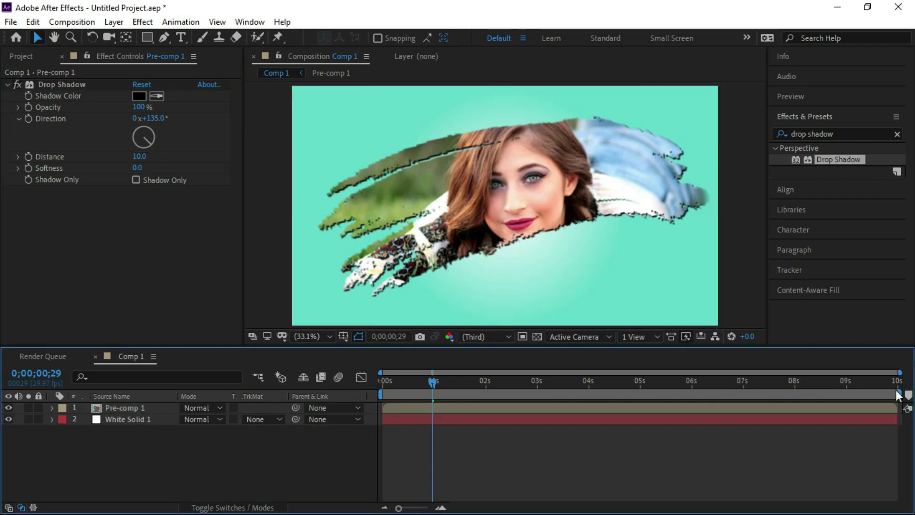
{"action": "left_click_drag", "start_coordinate": [900, 394], "coordinate": [593, 395]}
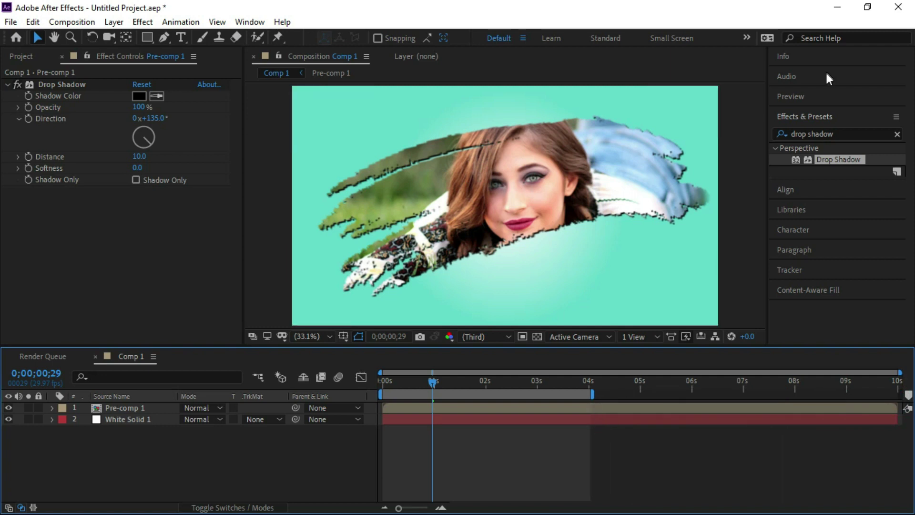
{"action": "left_click", "coordinate": [813, 97]}
{"action": "left_click", "coordinate": [835, 114]}
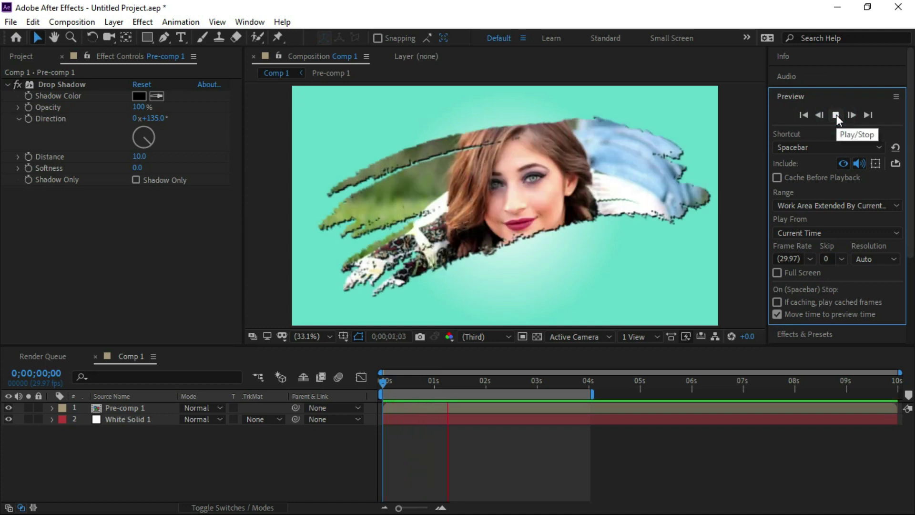
{"action": "left_click", "coordinate": [833, 115]}
{"action": "left_click", "coordinate": [836, 114]}
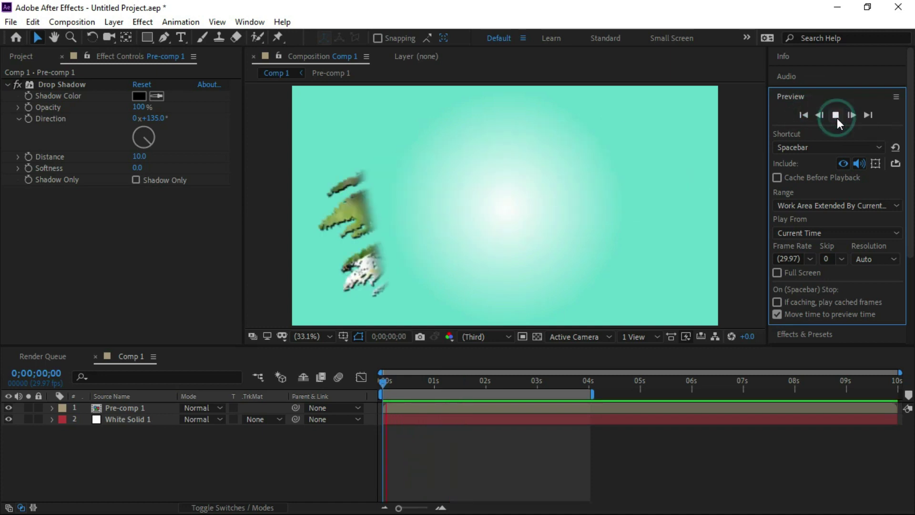
{"action": "left_click", "coordinate": [836, 116]}
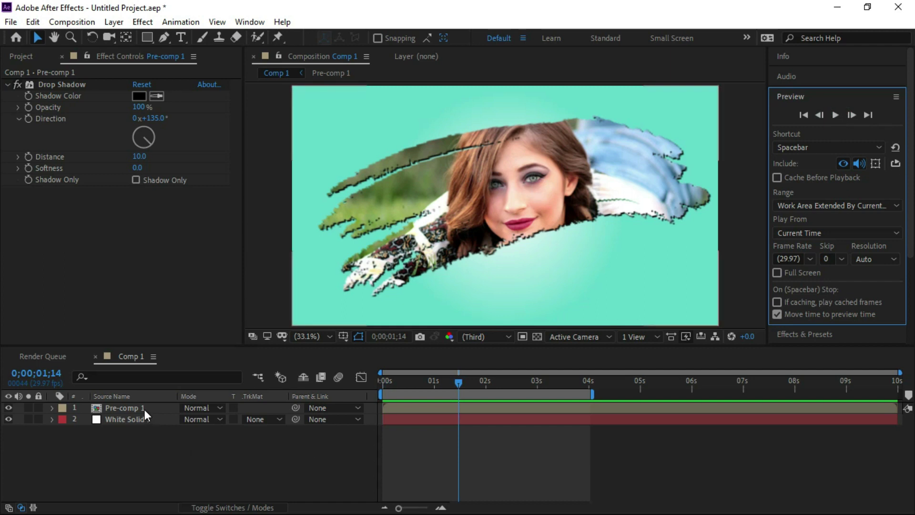
{"action": "left_click", "coordinate": [802, 115]}
{"action": "left_click", "coordinate": [836, 115]}
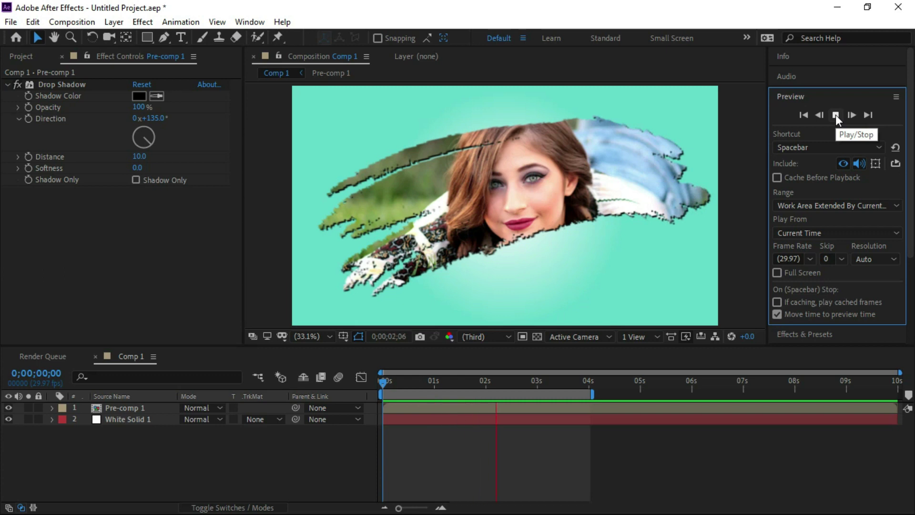
{"action": "left_click", "coordinate": [836, 115]}
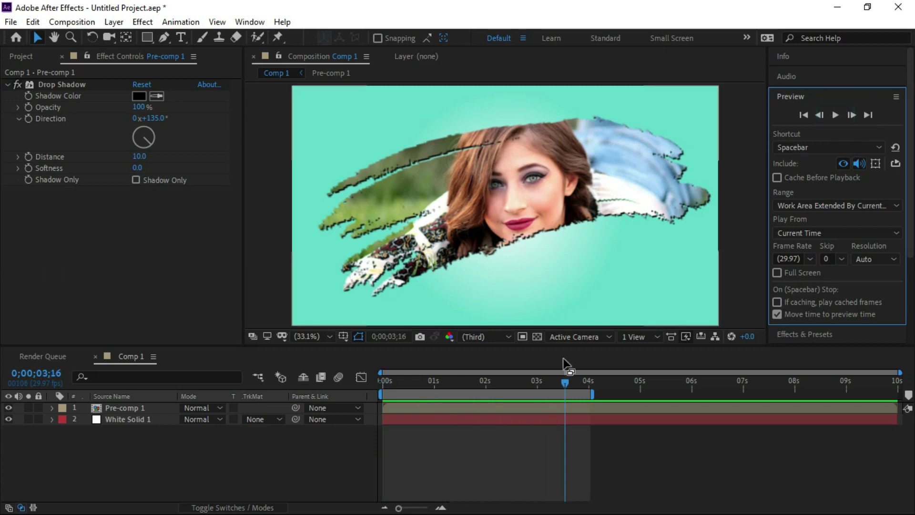
Inside Pre-comp 1, keyframe girl10.jpeg's Scale at 100% on the first frame.
{"action": "double_click", "coordinate": [116, 410]}
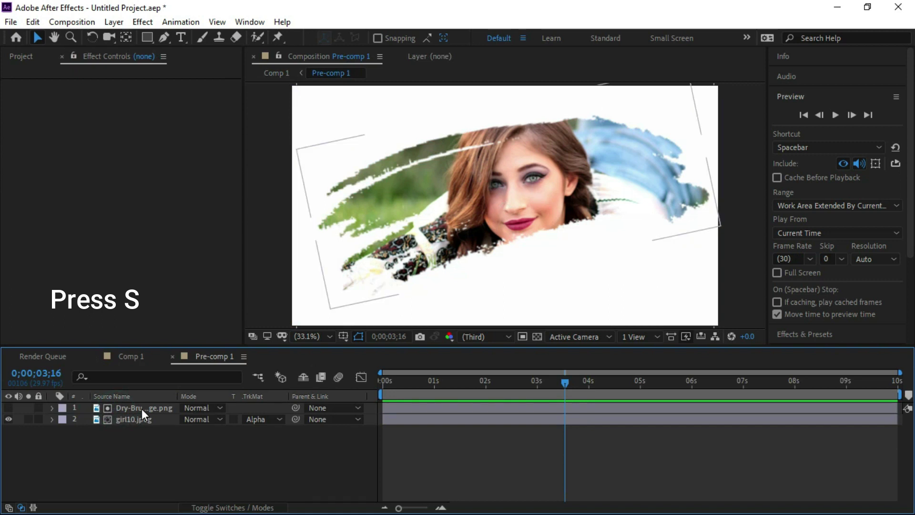
{"action": "left_click", "coordinate": [133, 420]}
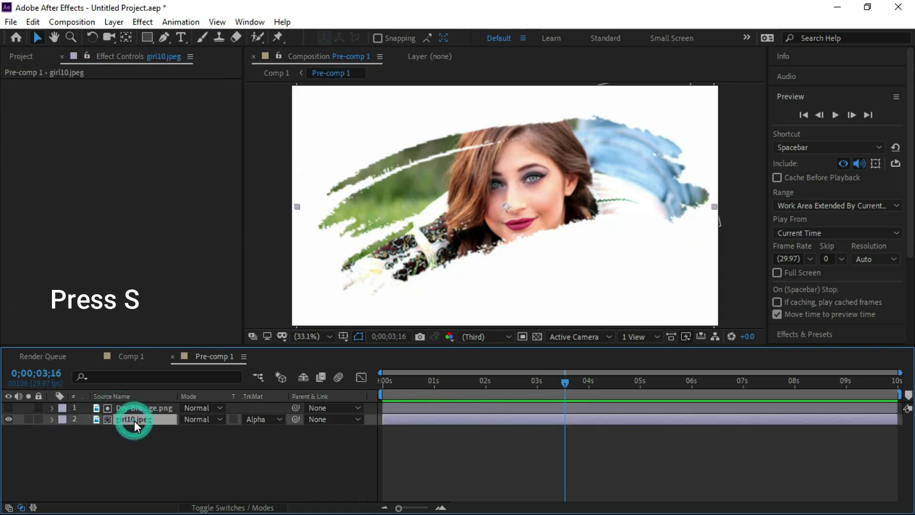
{"action": "key", "text": "s"}
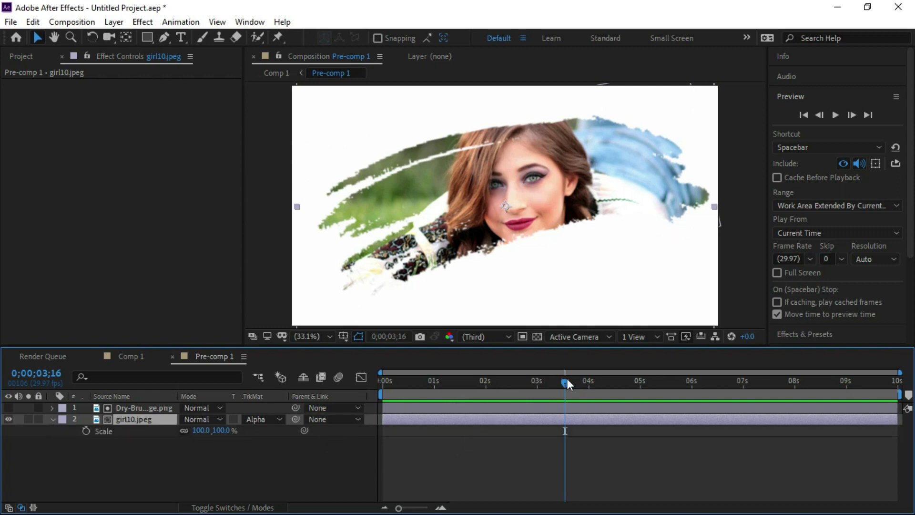
{"action": "left_click_drag", "start_coordinate": [565, 385], "coordinate": [363, 397]}
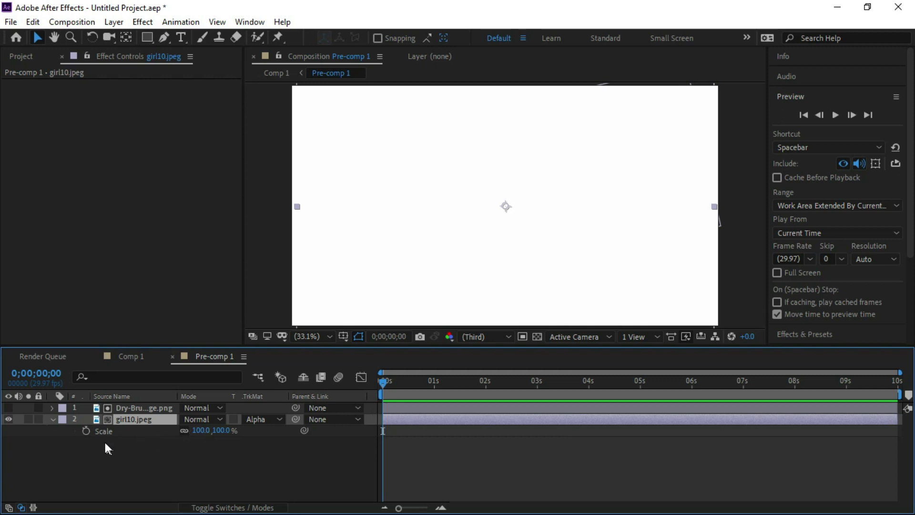
{"action": "left_click", "coordinate": [85, 431]}
Scale the photo to 145% at about four seconds and preview the zoom from the start.
{"action": "left_click_drag", "start_coordinate": [382, 383], "coordinate": [590, 389]}
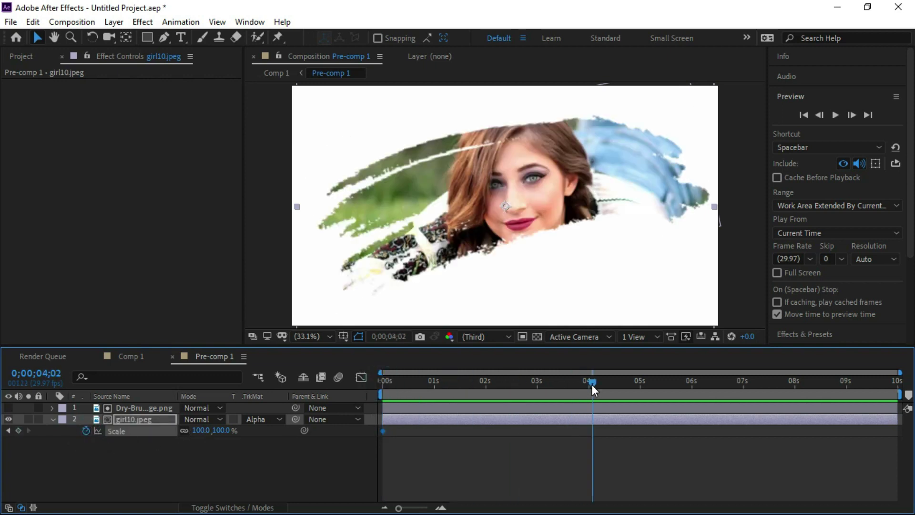
{"action": "left_click_drag", "start_coordinate": [202, 430], "coordinate": [230, 430]}
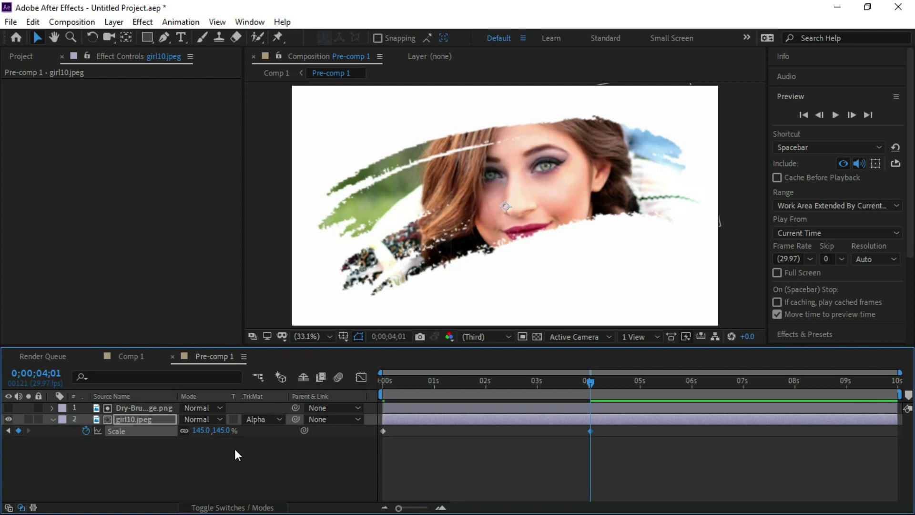
{"action": "left_click", "coordinate": [195, 453]}
{"action": "left_click", "coordinate": [804, 115]}
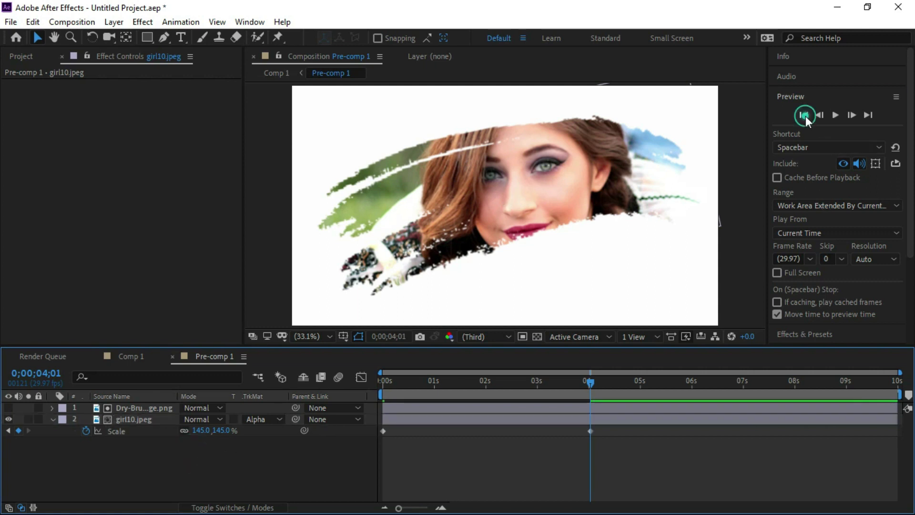
{"action": "left_click", "coordinate": [835, 115]}
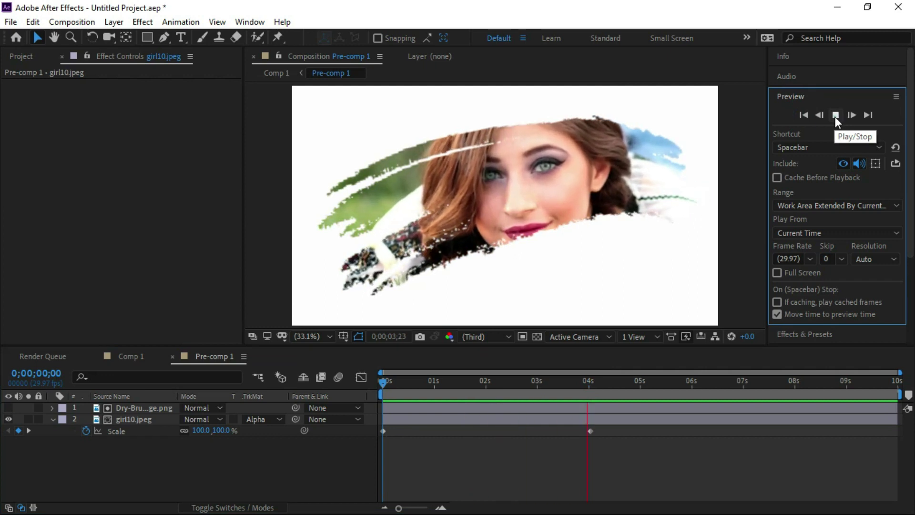
Replay the zoom-in preview from the first frame and stop it.
{"action": "left_click", "coordinate": [835, 116]}
{"action": "left_click", "coordinate": [804, 115]}
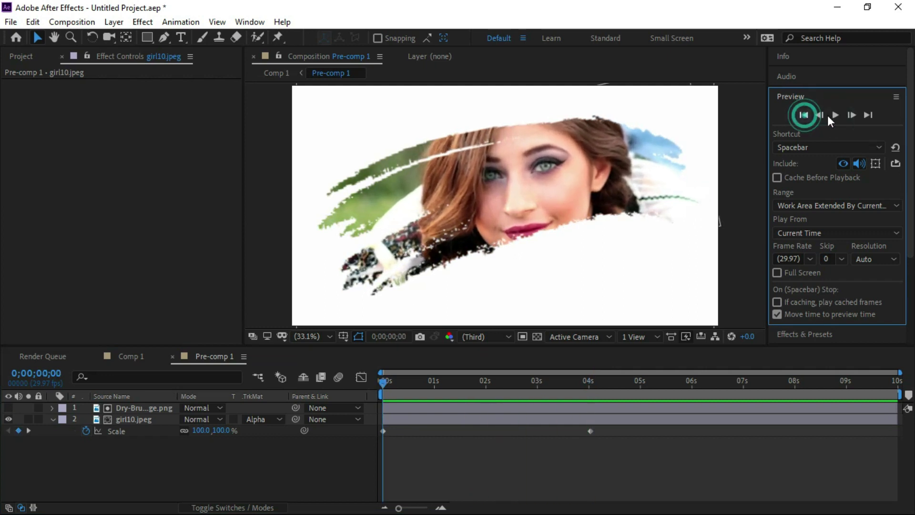
{"action": "left_click", "coordinate": [837, 115]}
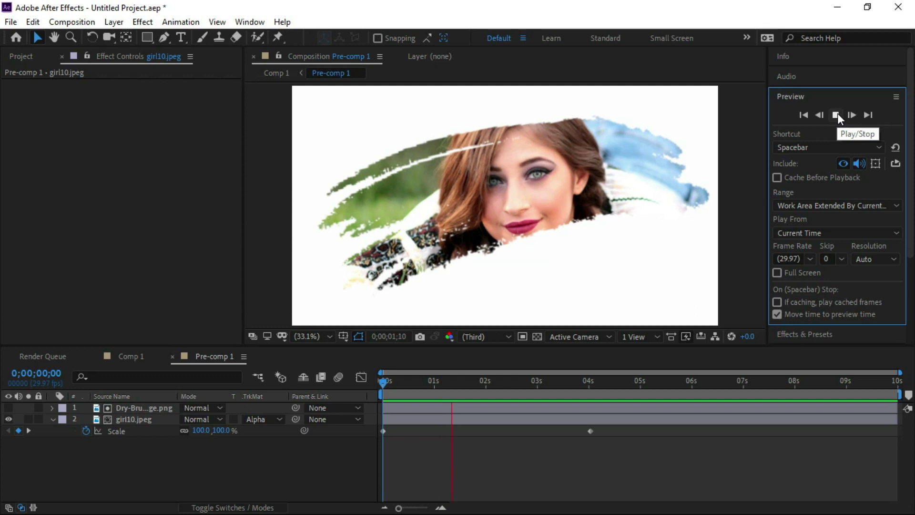
{"action": "left_click", "coordinate": [837, 113]}
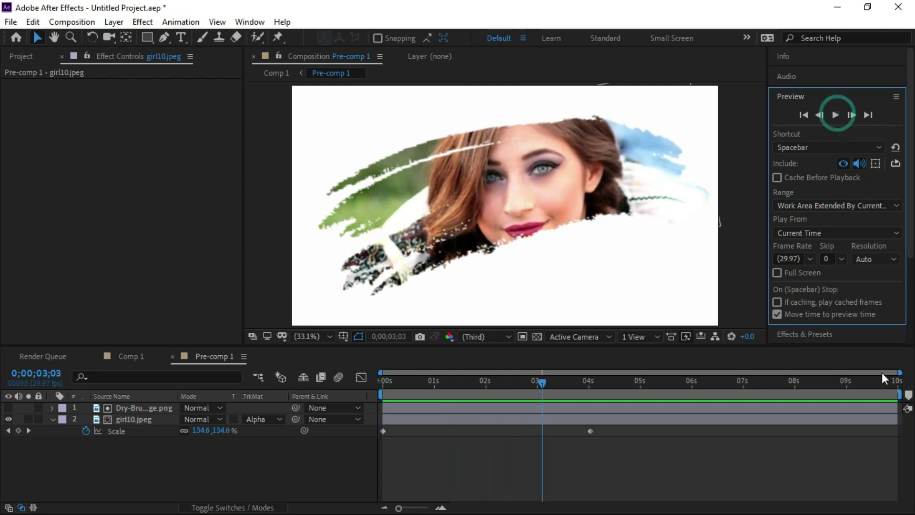
End the work area at about four seconds, preview it, and return to the first frame.
{"action": "left_click_drag", "start_coordinate": [898, 396], "coordinate": [600, 405]}
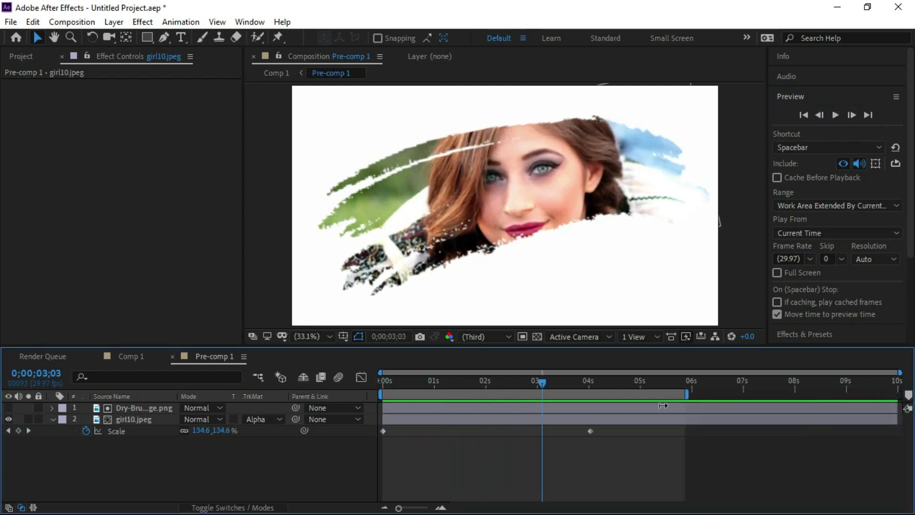
{"action": "left_click", "coordinate": [836, 114]}
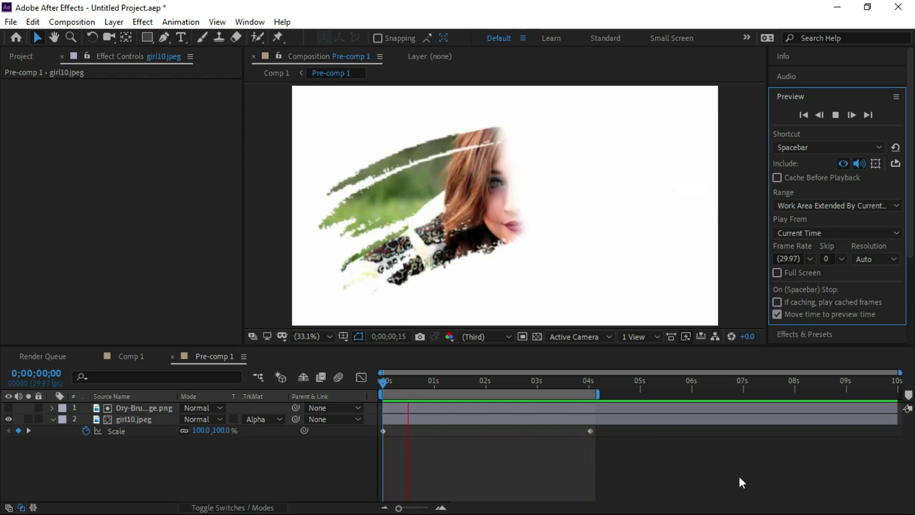
{"action": "left_click", "coordinate": [835, 114]}
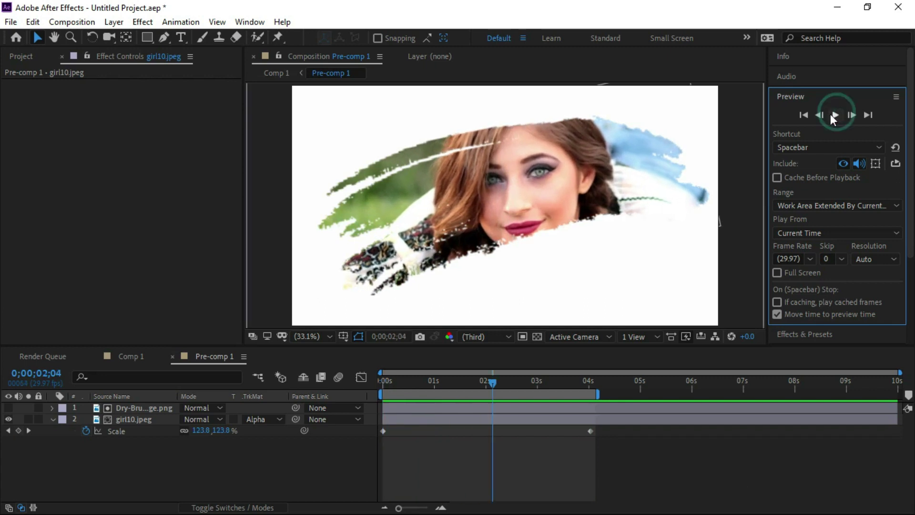
{"action": "left_click", "coordinate": [803, 115]}
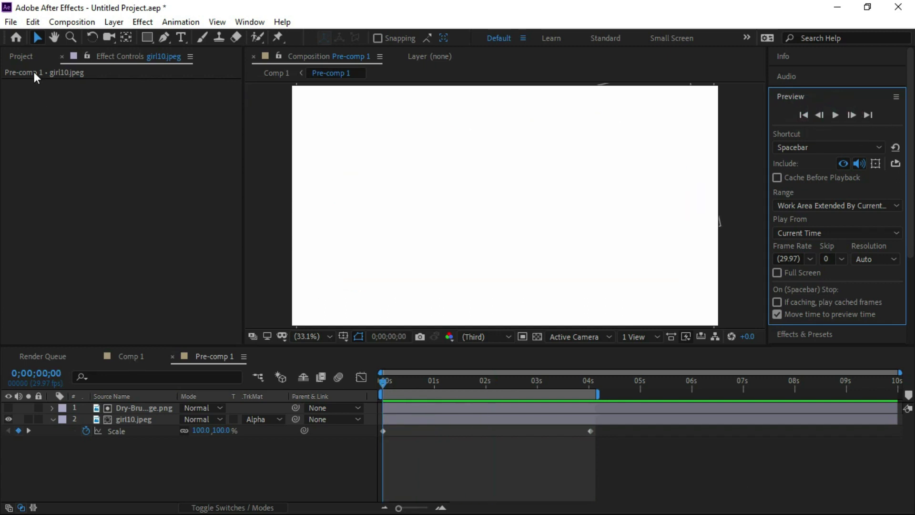
Switch to Comp 1 and play through the shadowed, zooming photo reveal over the teal gradient.
{"action": "left_click", "coordinate": [130, 357]}
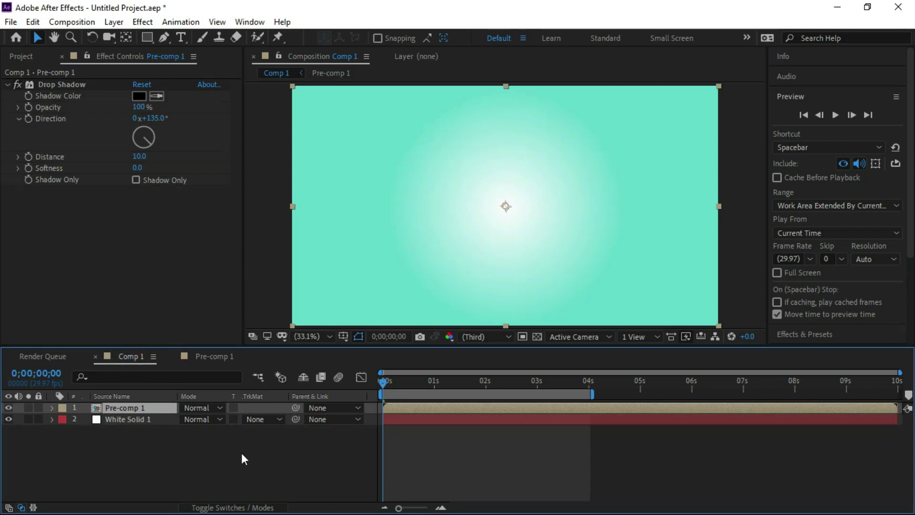
{"action": "left_click", "coordinate": [835, 115]}
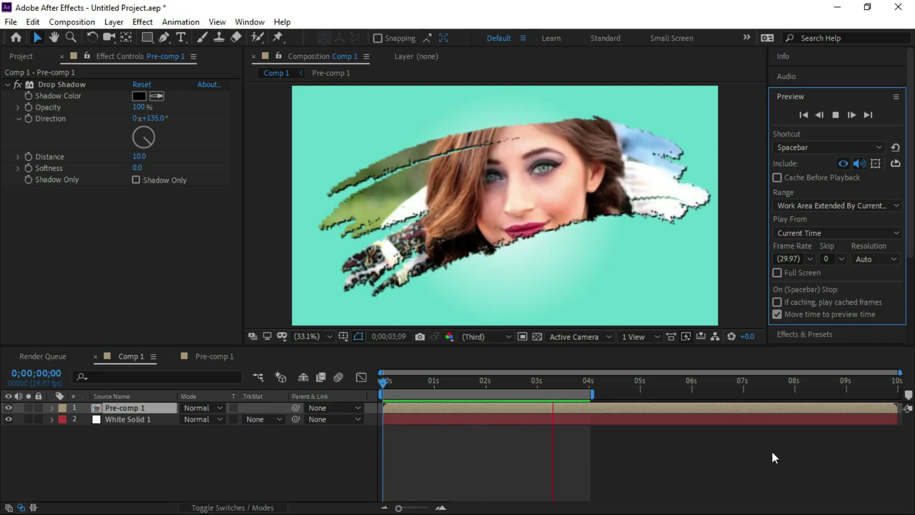
{"action": "left_click", "coordinate": [837, 115]}
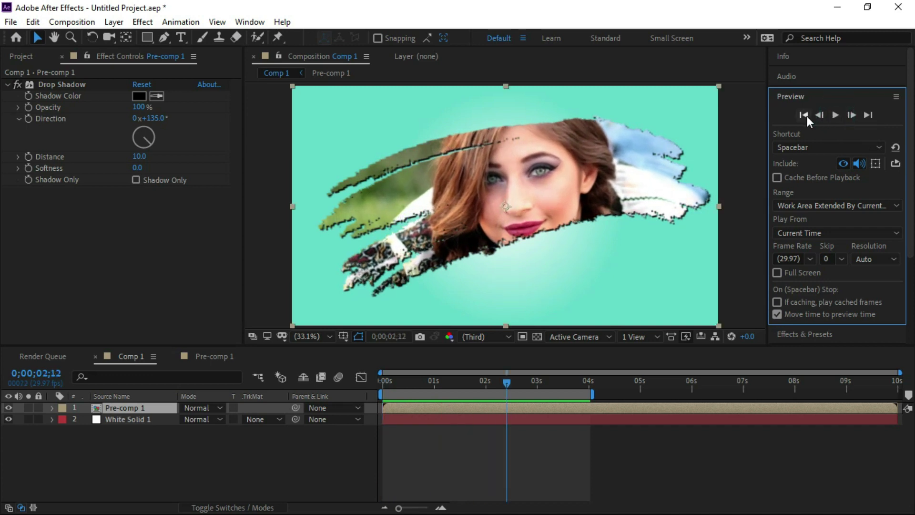